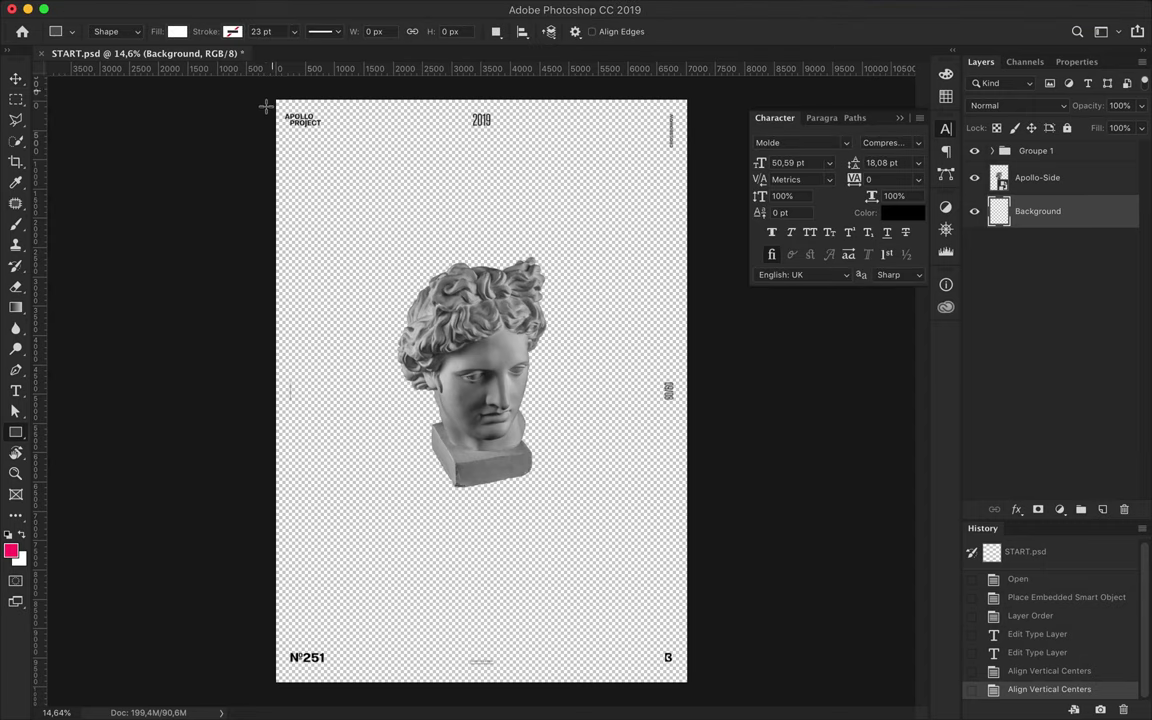
Step: Draw a light rectangle over the whole poster and apply Add Noise as a smart filter
left_click_drag(691, 95, 273, 686)
left_click(393, 9)
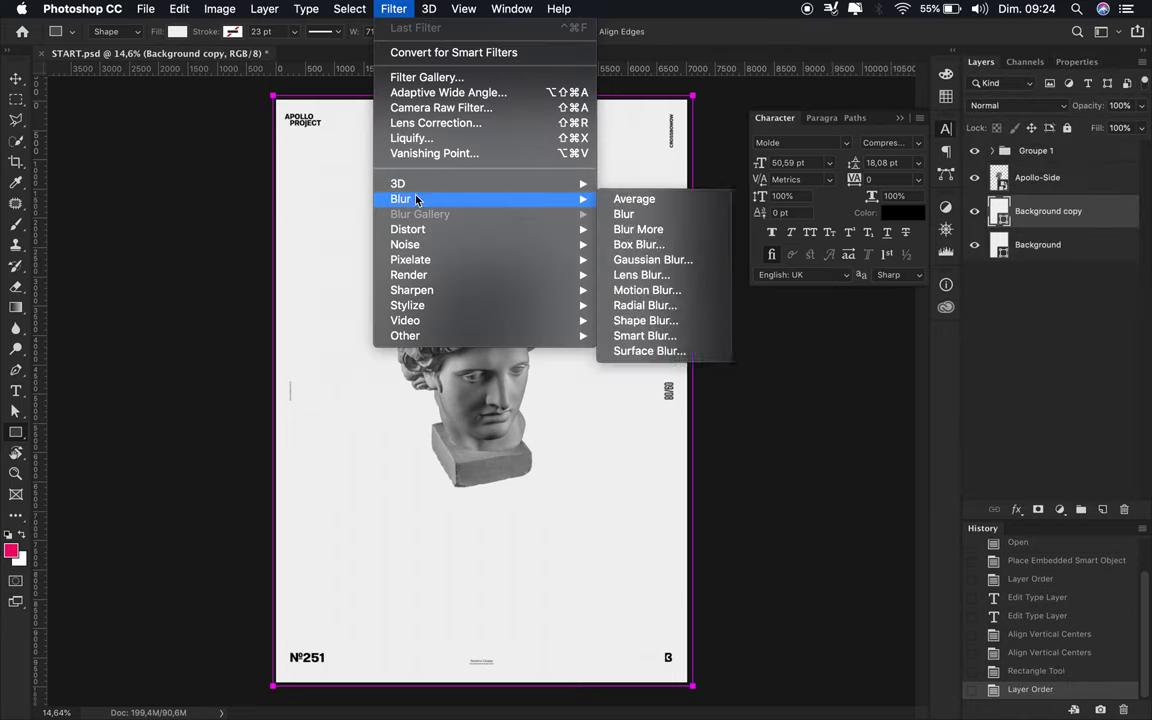
left_click(642, 244)
left_click(674, 247)
left_click(211, 36)
Step: Set the noisy layer to Overlay blend mode with 11% fill
left_click(1017, 105)
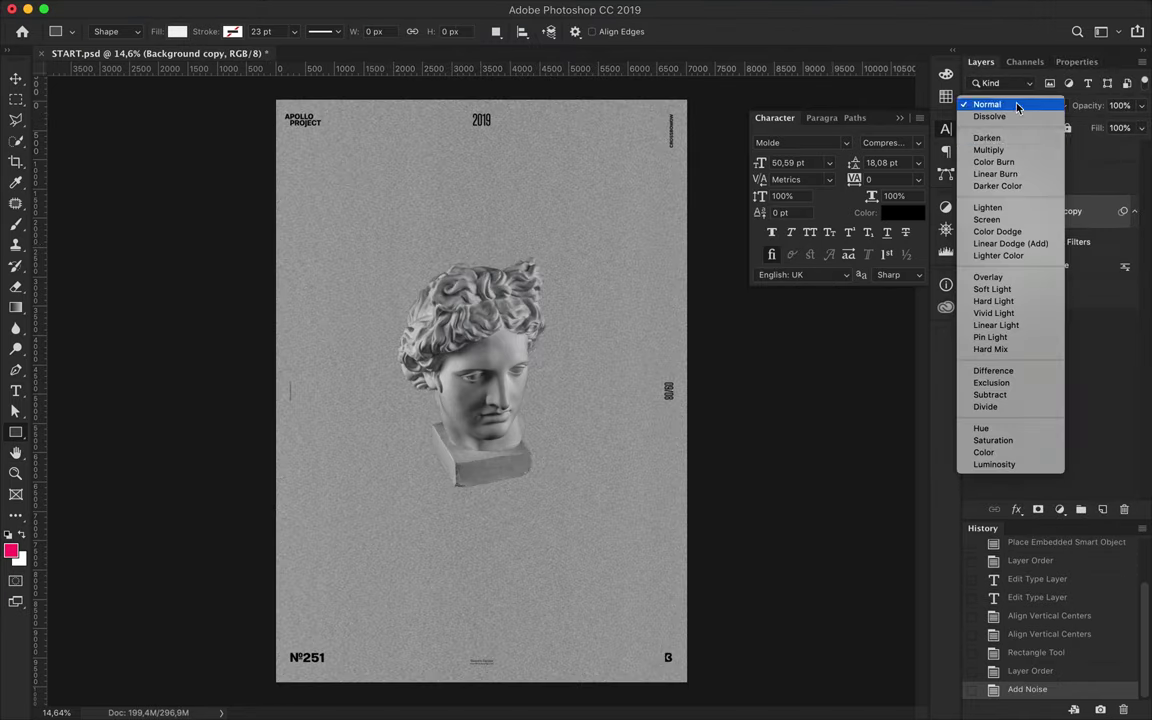
left_click(990, 277)
scroll(479, 261, "up", 5)
left_click_drag(1125, 147, 1075, 152)
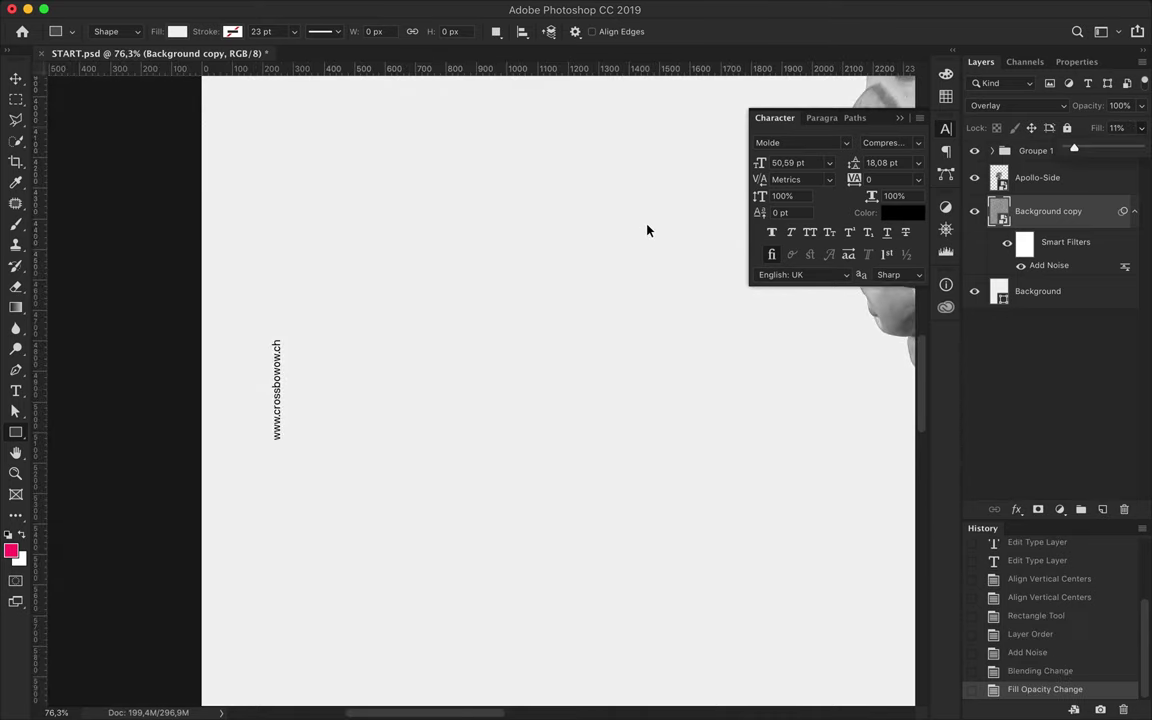
key("shift+plus")
Step: Fit the poster in view and hide the Apollo-Side bust layer
key("alt+bracketright")
key("ctrl+0")
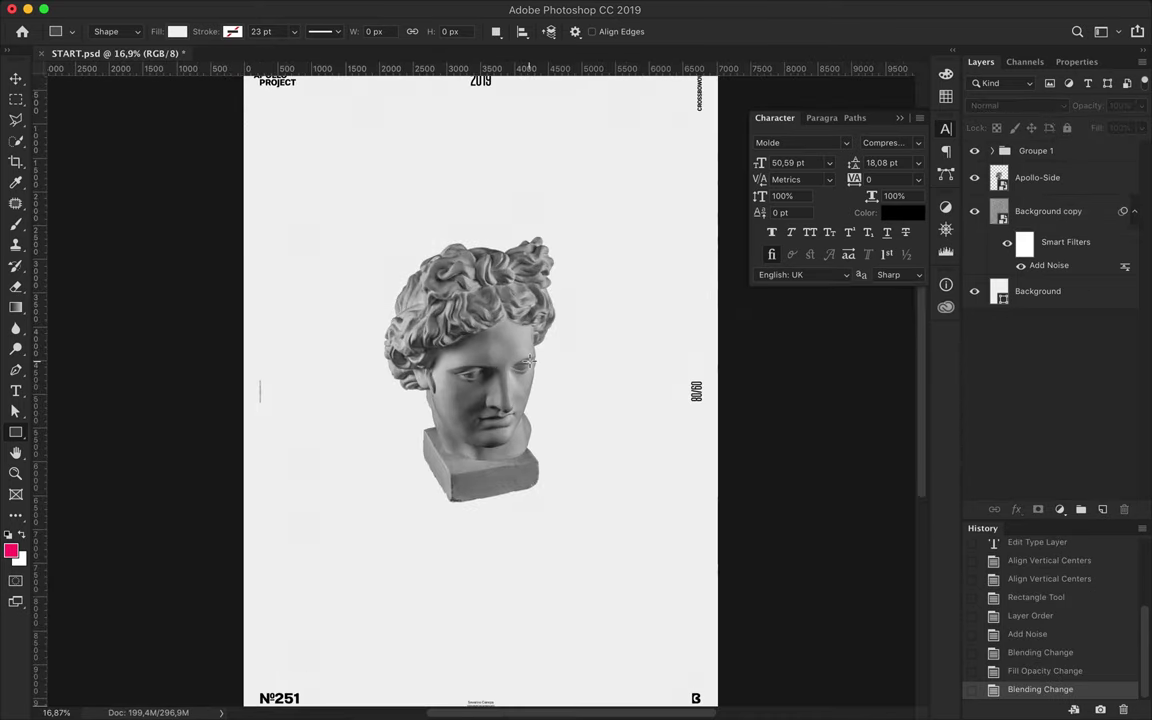
key("v")
key("ctrl+comma")
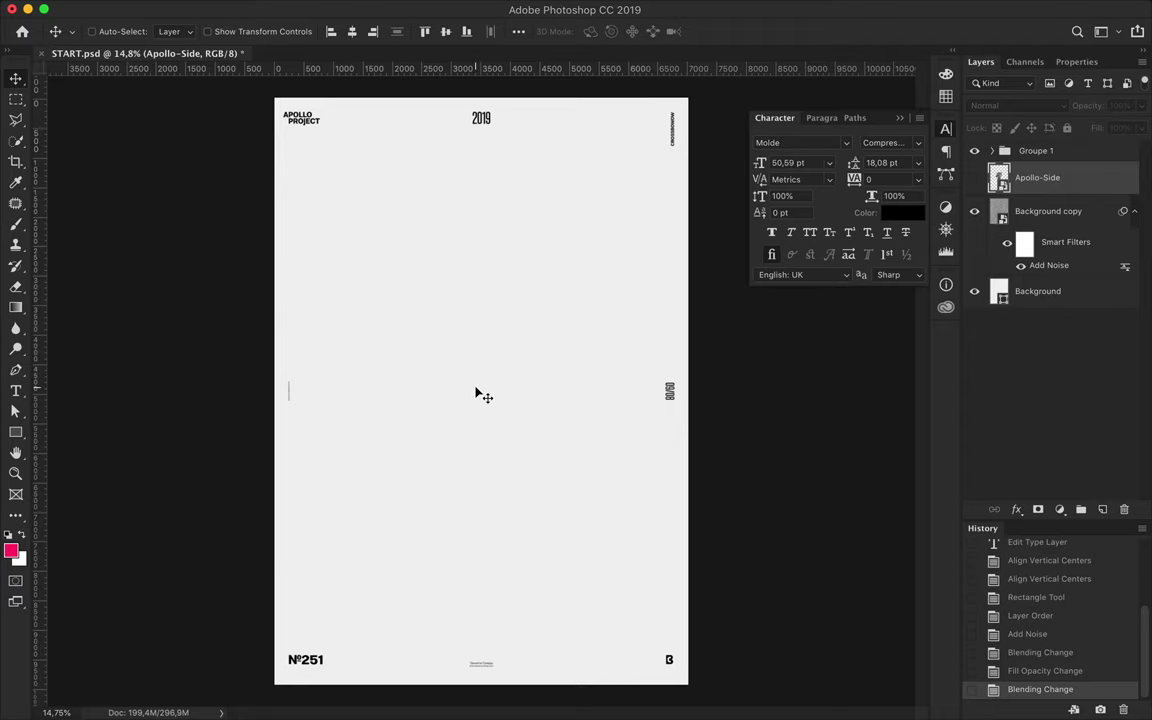
key("u")
right_click(15, 432)
Step: Draw a three-sided polygon triangle and give it a golden yellow fill
left_click(77, 476)
left_click_drag(478, 349, 476, 250)
key("a")
left_click(165, 31)
left_click(314, 64)
left_click(720, 225)
left_click_drag(832, 393, 828, 381)
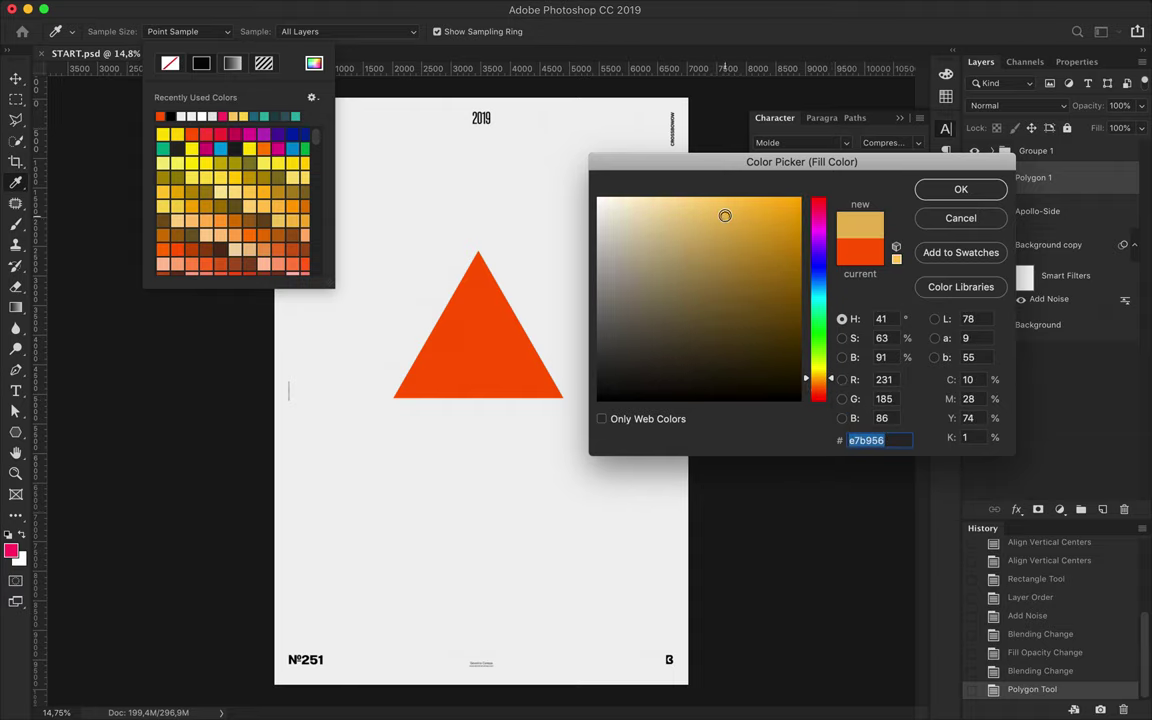
key("Return")
Step: Flatten the triangle, enlarge it down to the poster bottom, and centre it horizontally
left_click(478, 250)
left_click_drag(478, 250, 478, 306)
key("v")
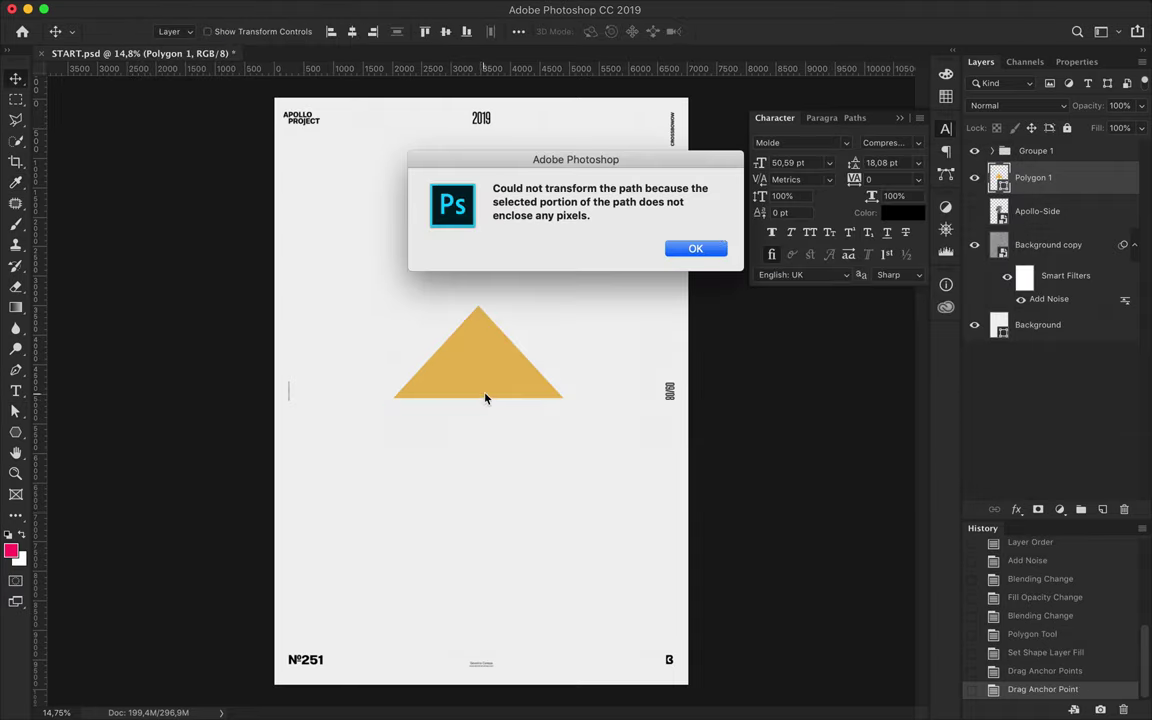
key("Return")
key("ctrl+t")
mouse_move(486, 398)
left_mouse_down()
mouse_move(481, 496)
mouse_move(477, 424)
left_mouse_up()
key("Return")
left_click(352, 31)
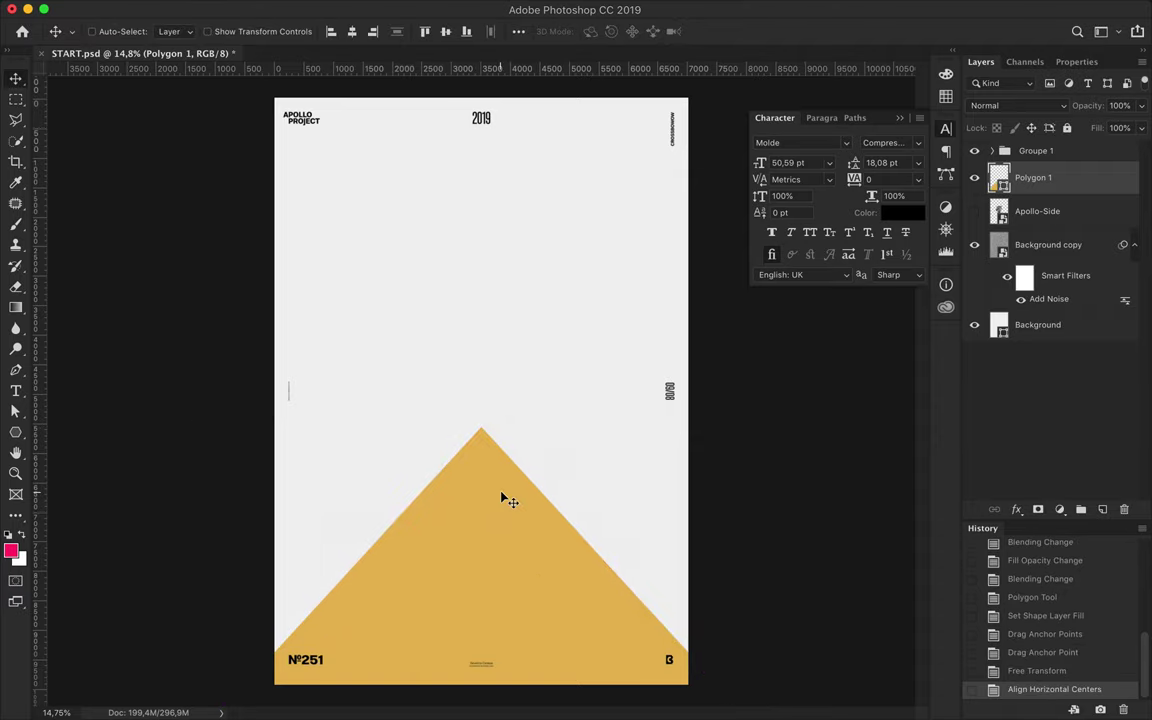
Step: Duplicate the triangle, rotate the copy 180° against the top edge, and centre both triangles
left_click_drag(505, 500, 435, 300)
key("ctrl+t")
left_click_drag(700, 600, 887, 398)
left_click_drag(538, 115, 545, 162)
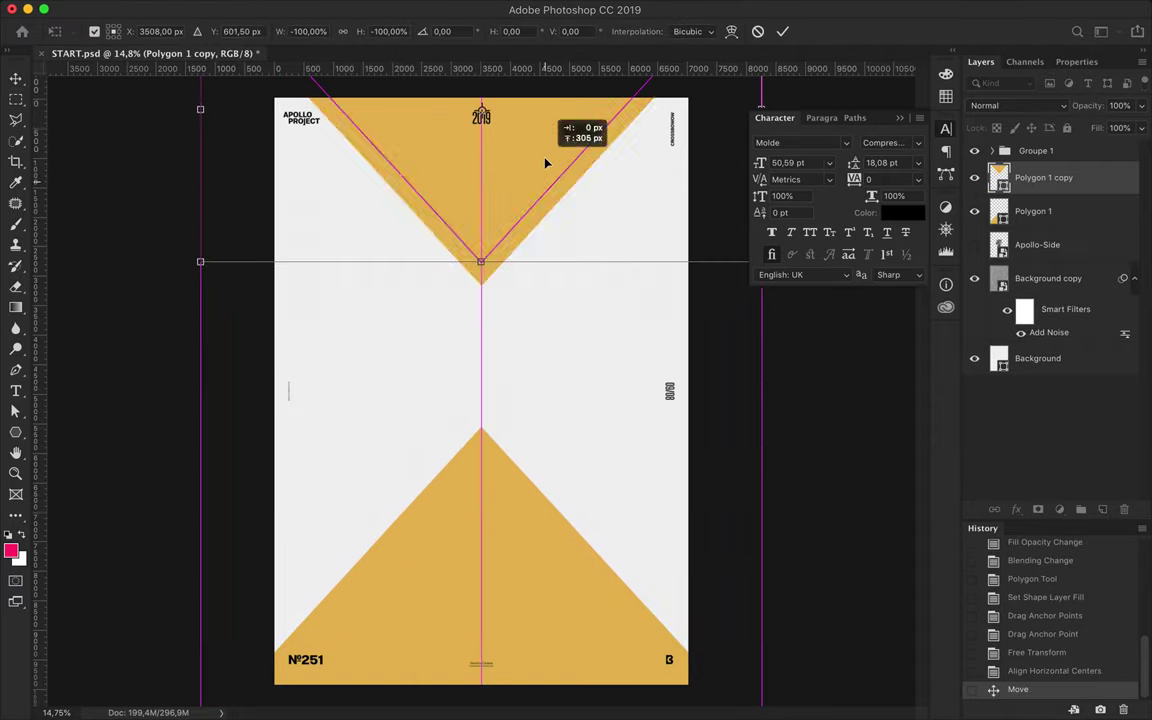
key("Return")
left_click(352, 31)
left_click(352, 31)
left_click(514, 506, "ctrl")
left_click(352, 31)
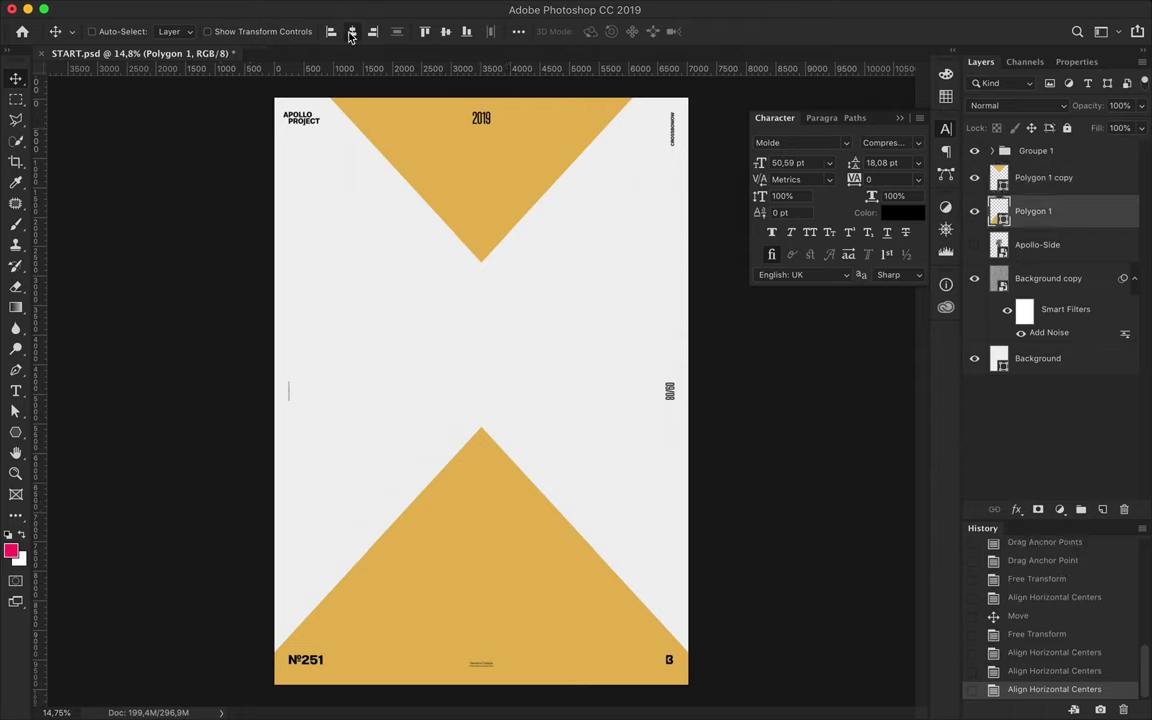
Step: Add APOLLO text, enlarge it about six times, and centre it horizontally
key("t")
left_click(332, 288)
type("APOLLO")
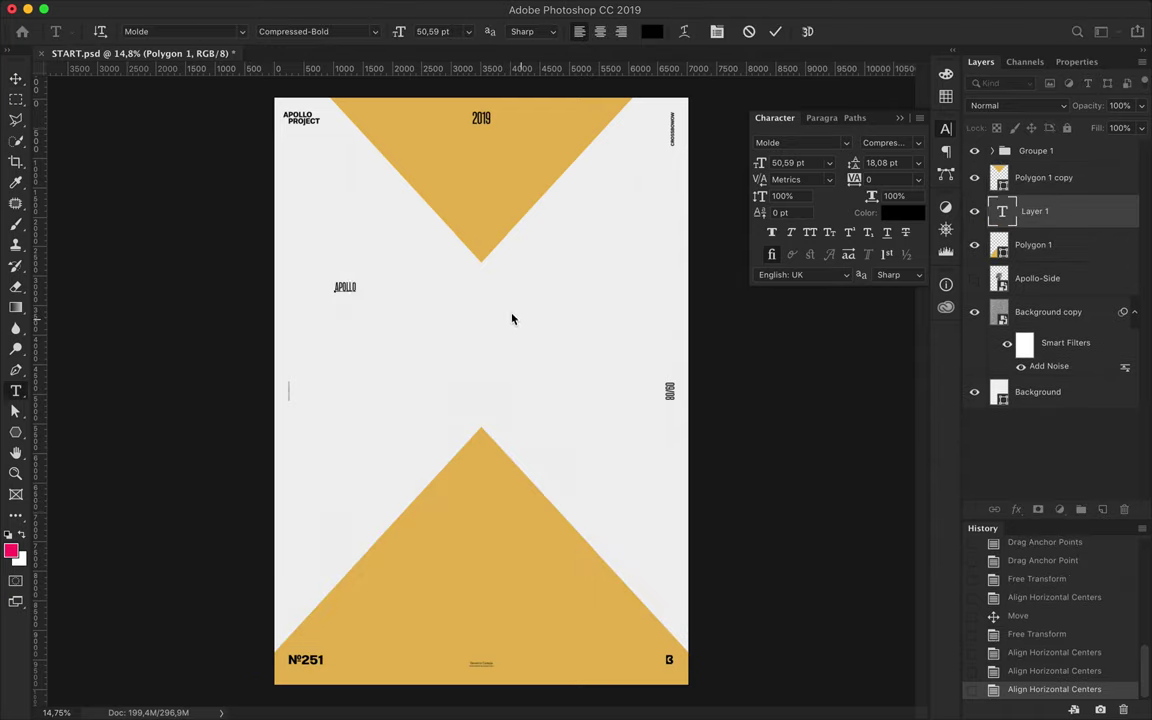
key("ctrl+t")
left_click_drag(358, 297, 471, 348)
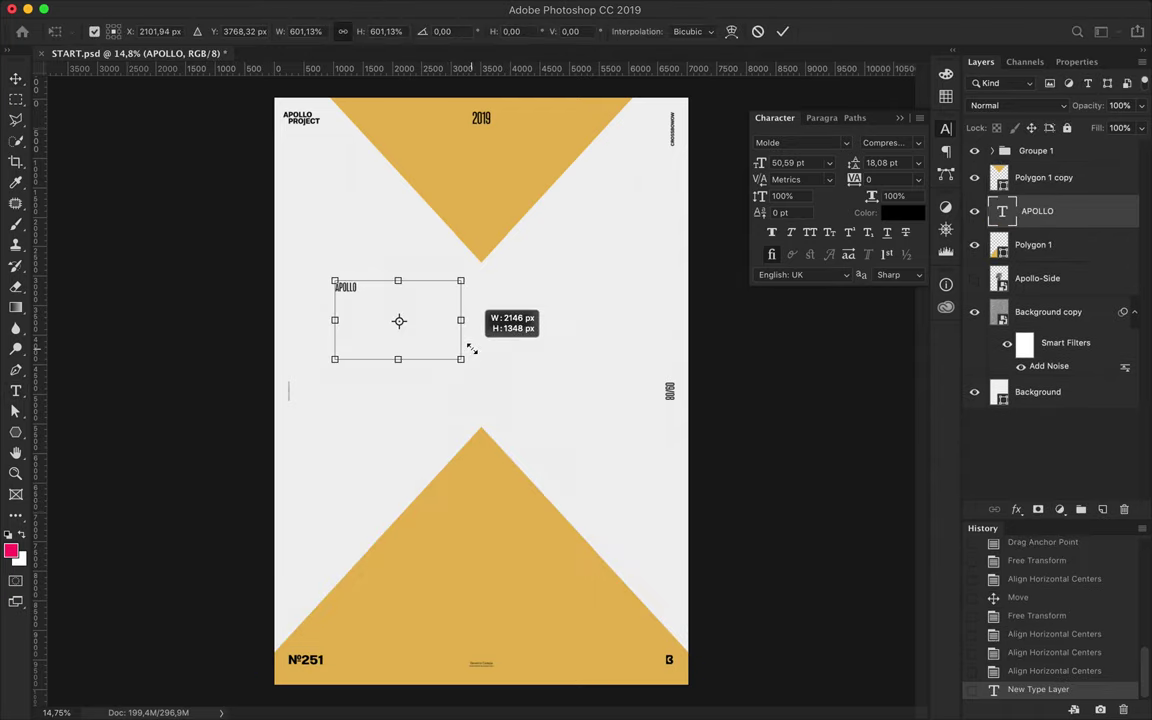
key("Return")
key("v")
mouse_move(424, 337)
left_mouse_down()
mouse_move(477, 255)
mouse_move(477, 366)
mouse_move(480, 329)
left_mouse_up()
left_click(353, 31)
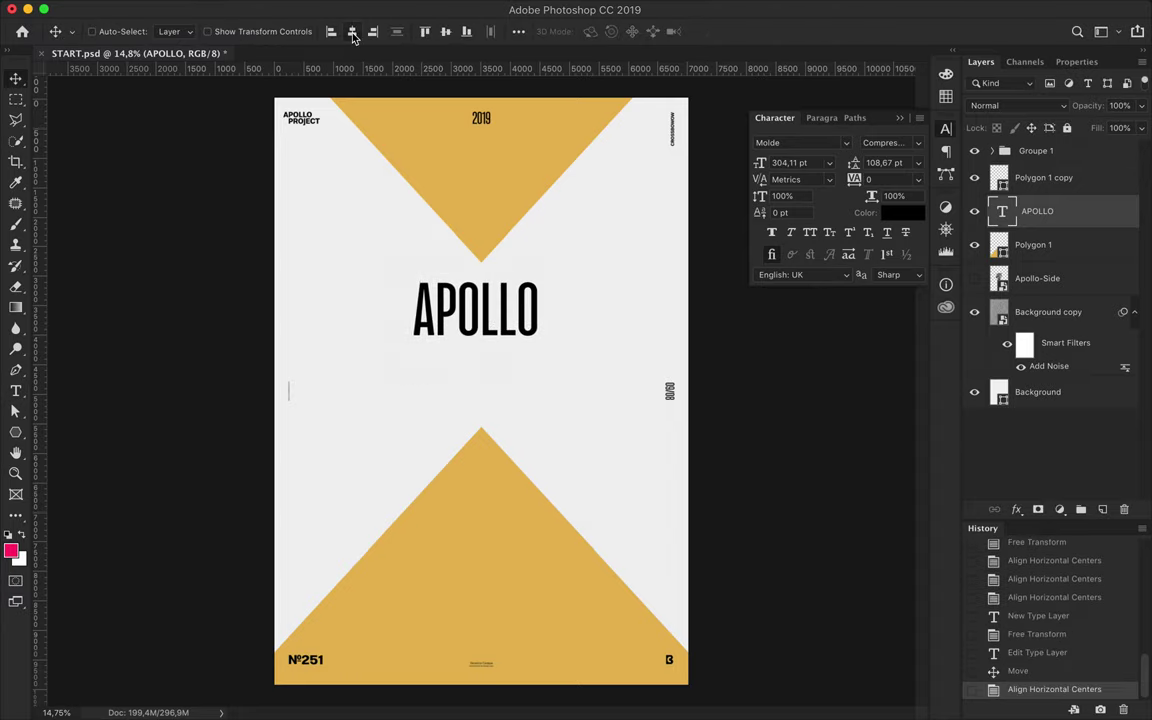
Step: Change the APOLLO text colour to dark navy 020220
double_click(480, 310)
left_click(652, 33)
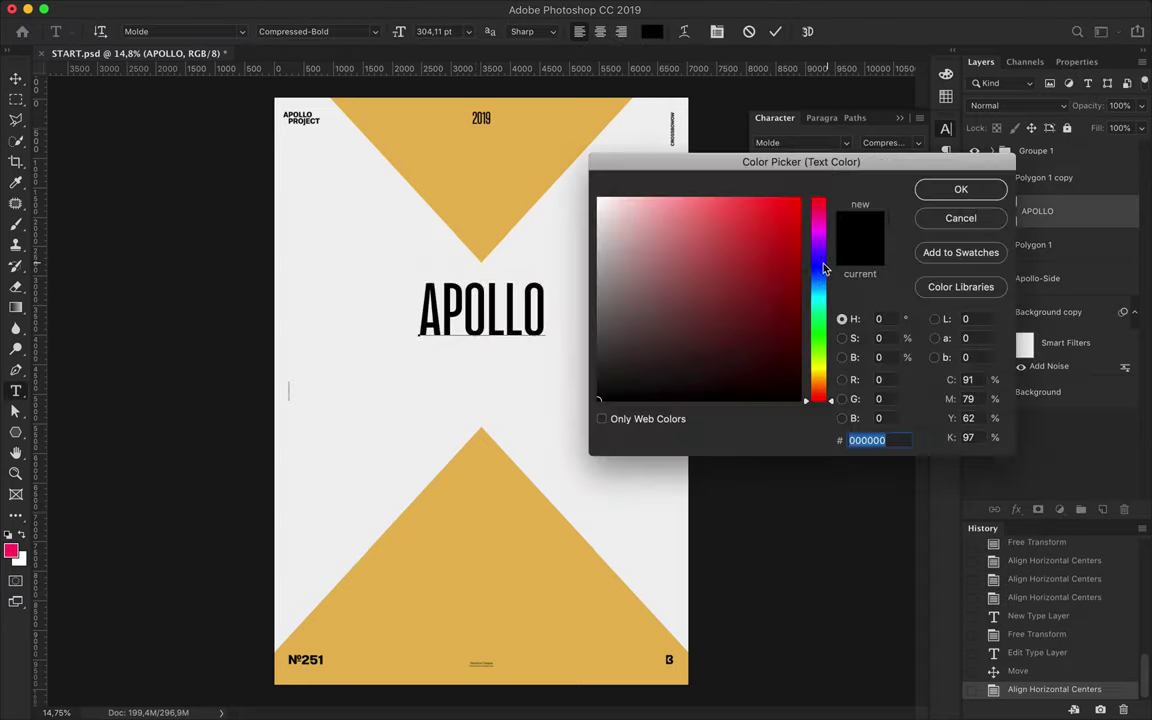
left_click(960, 190)
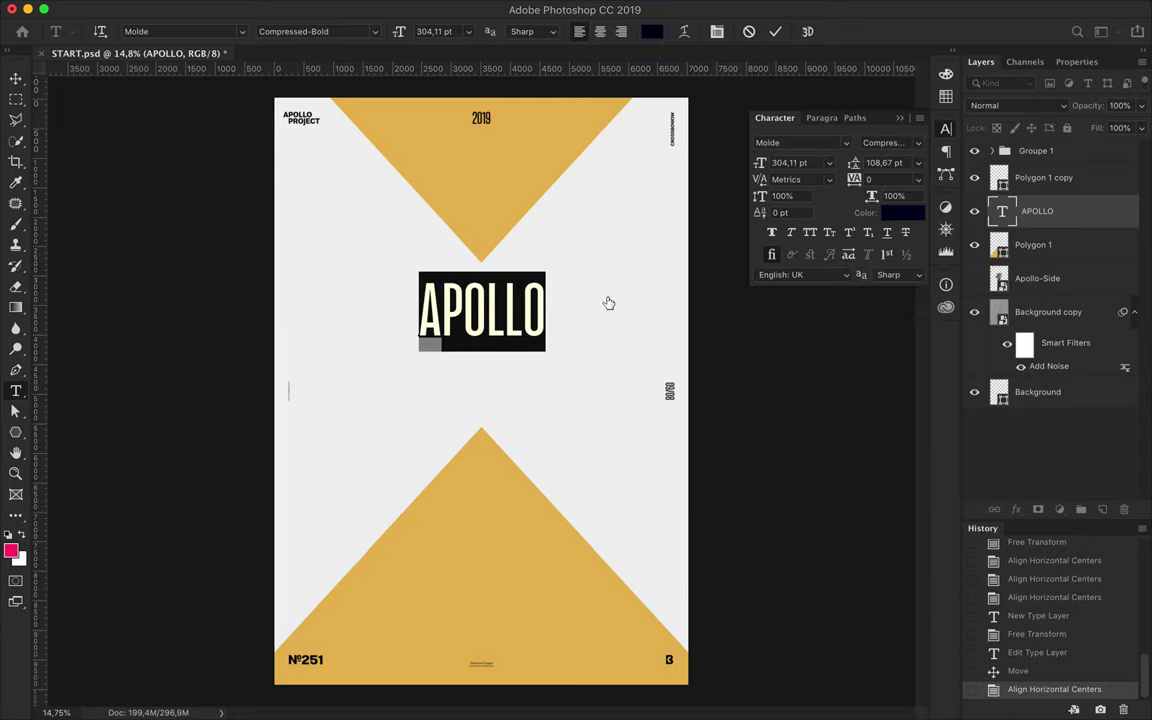
left_click(652, 33)
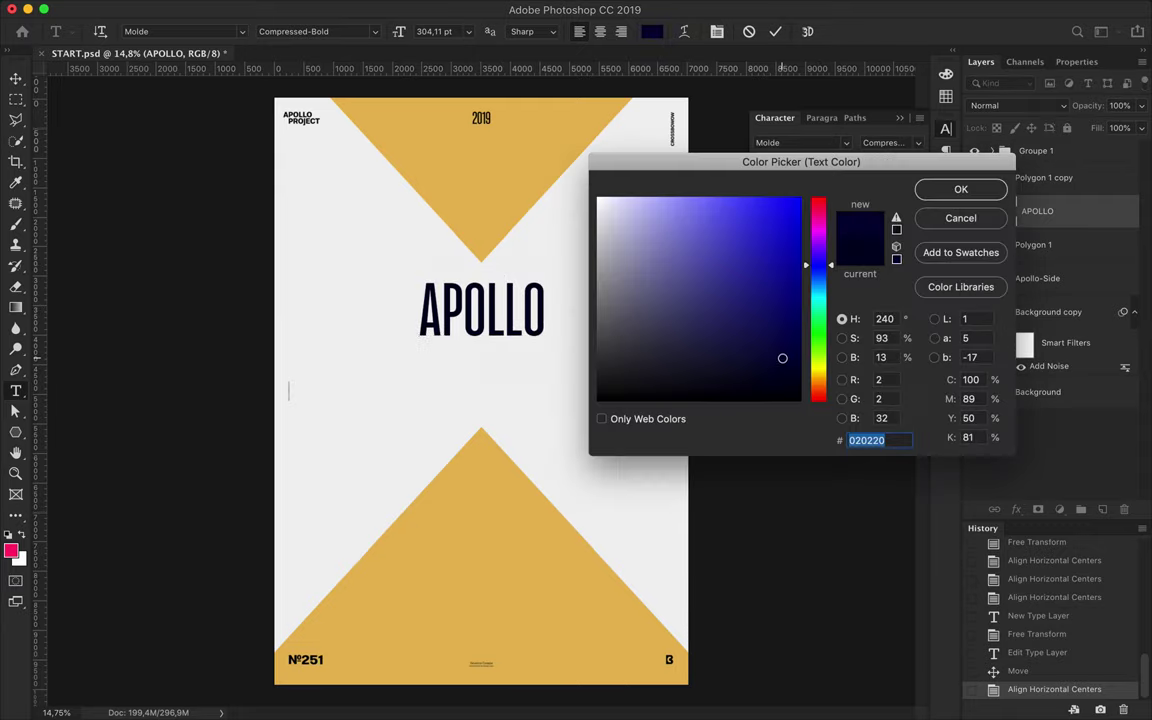
left_click(926, 188)
key("ctrl+Return")
Step: Move APOLLO up over the top triangle's tip, centre it, and drag a copy onto the bottom triangle
key("v")
left_click_drag(490, 315, 493, 262)
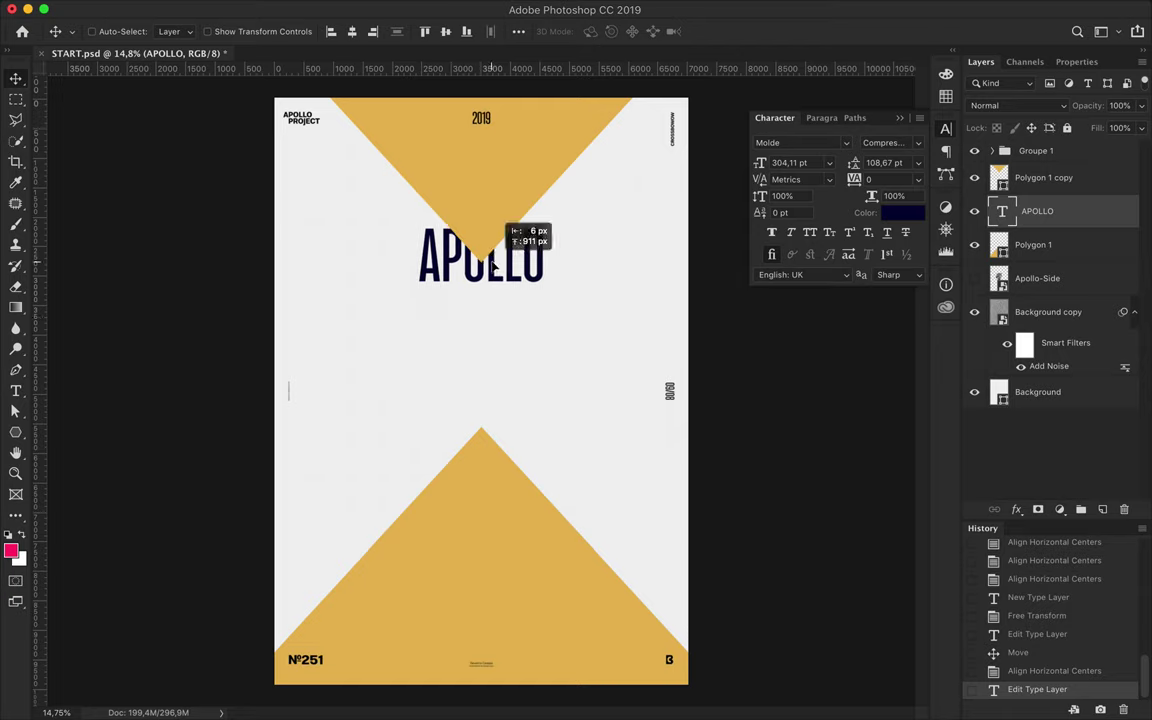
left_click_drag(1040, 211, 1083, 161)
left_click_drag(500, 218, 500, 176)
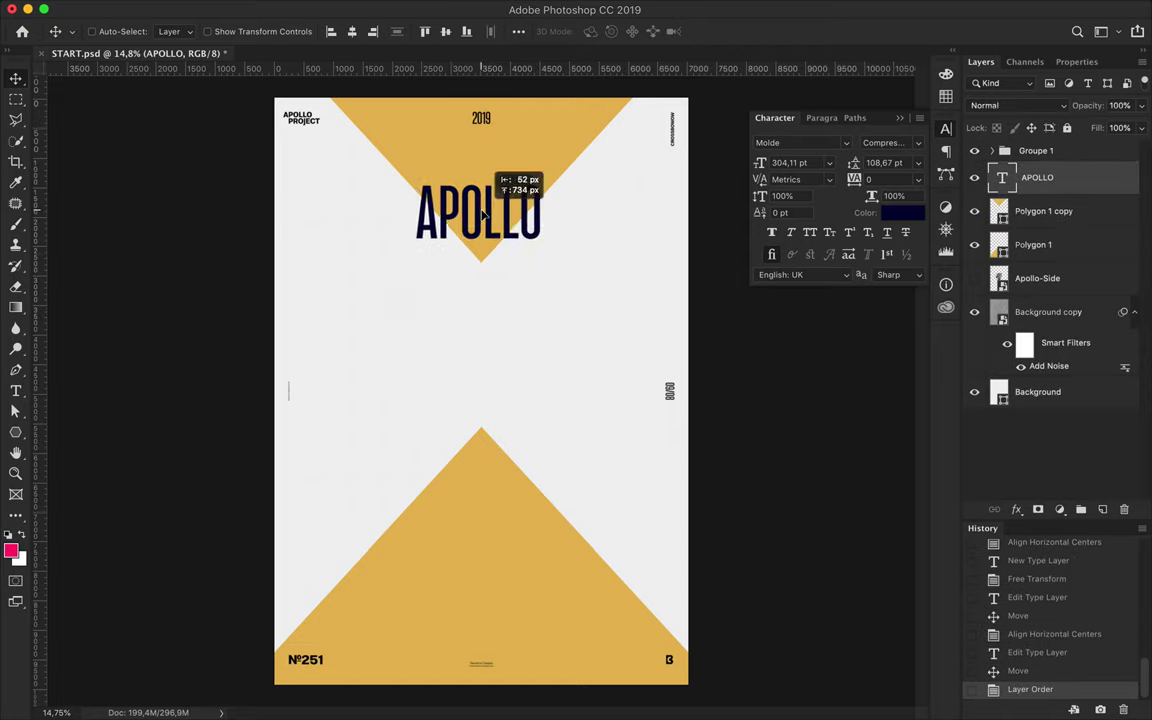
left_click(353, 32)
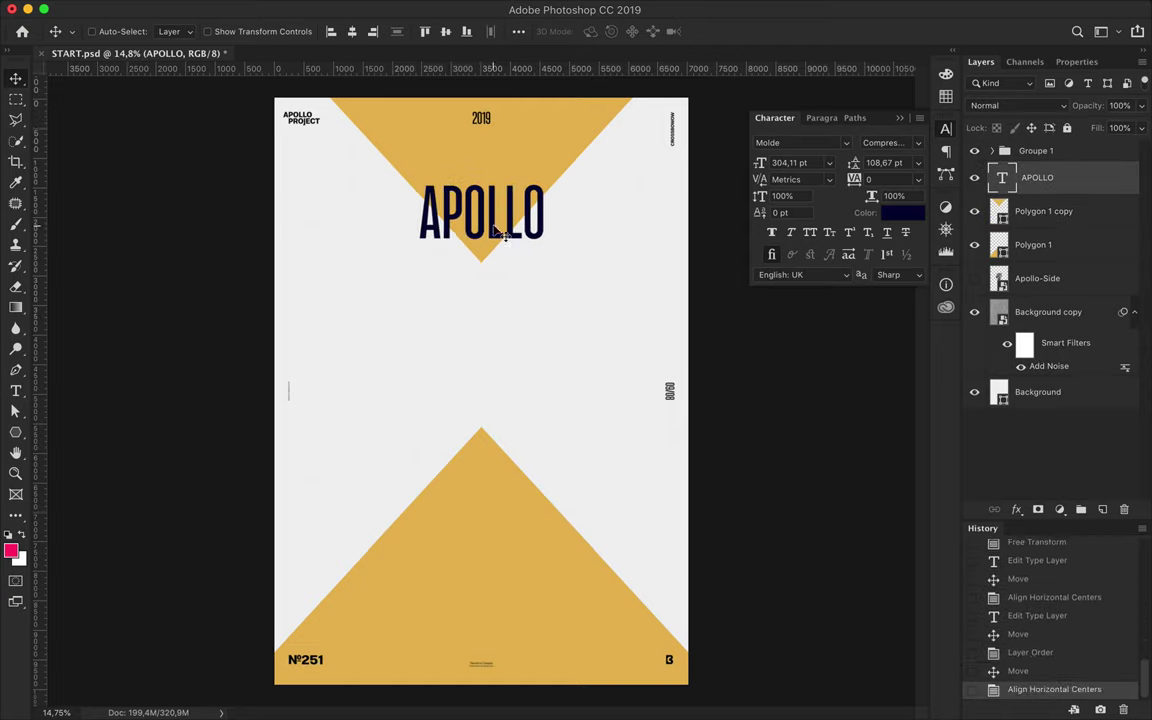
left_click_drag(503, 232, 503, 578)
Step: Change the copied text to 365° and centre it horizontally on the bottom triangle
key("t")
double_click(487, 565)
type("365")
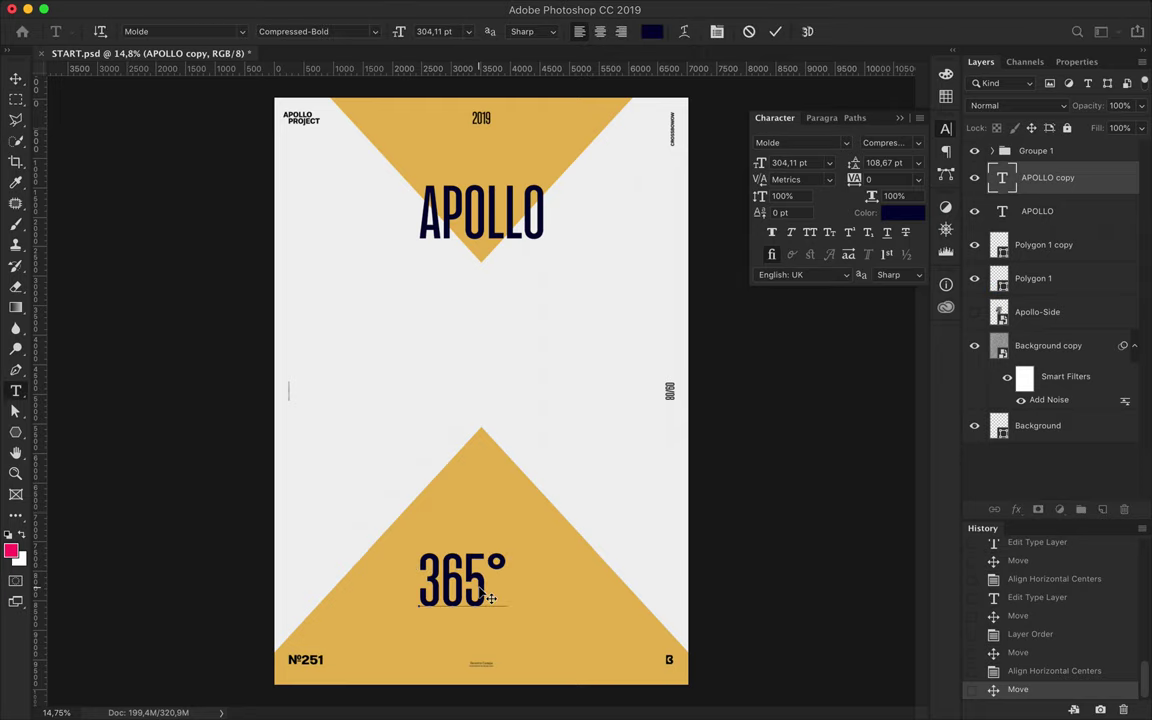
left_click(775, 31)
key("v")
left_click(353, 32)
key("Up")
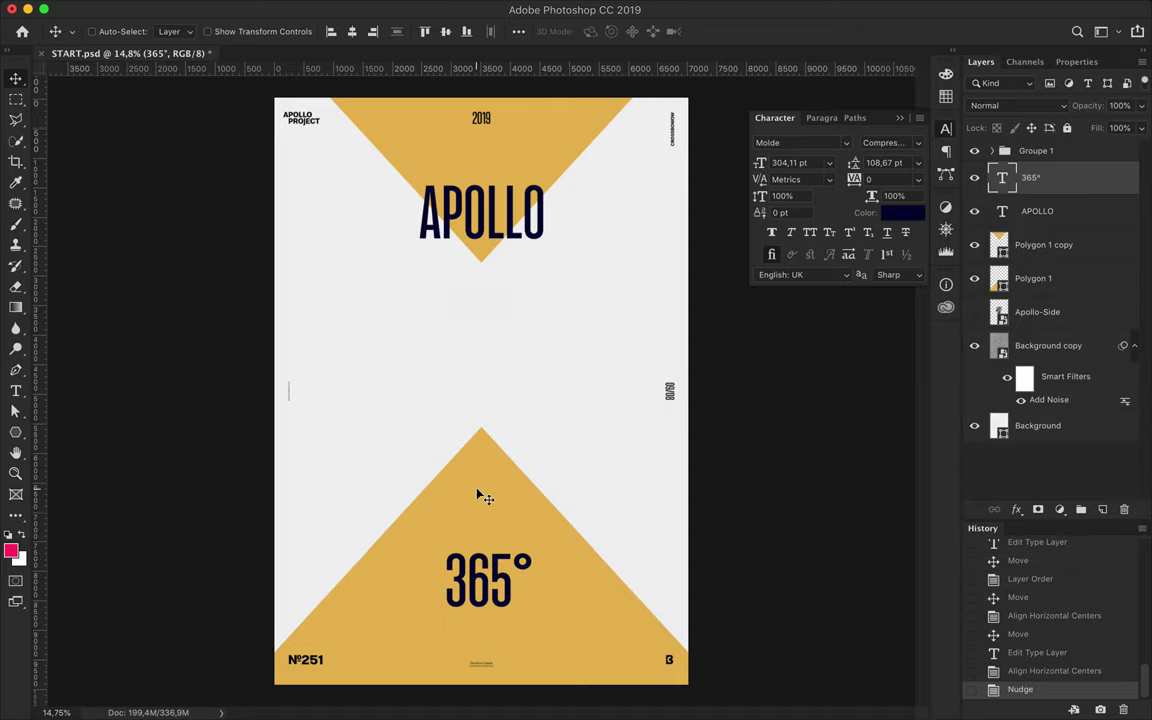
Step: Try an extra 365° copy and a rotated triangle wedge, then remove both and deselect
left_click_drag(477, 494, 633, 419)
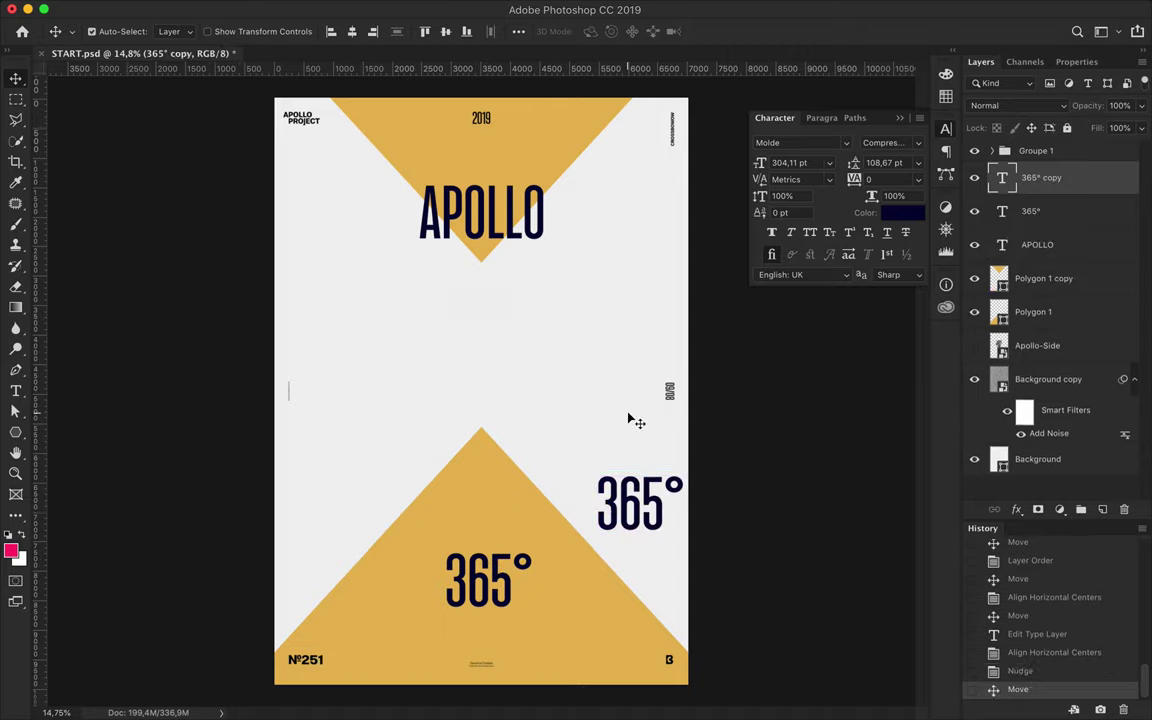
key("ctrl+z")
left_click(494, 496, "ctrl")
mouse_move(494, 496)
left_mouse_down()
mouse_move(643, 368)
mouse_move(283, 578)
mouse_move(290, 600)
left_mouse_up()
key("ctrl+t")
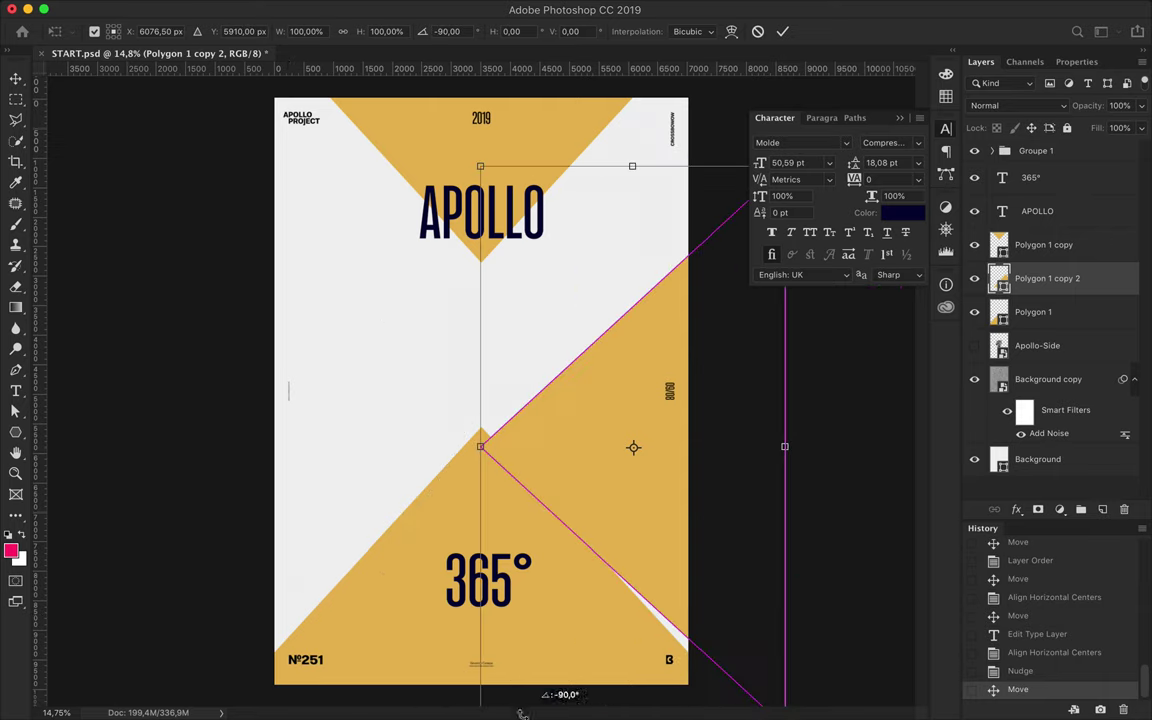
left_click_drag(660, 300, 680, 250)
key("Return")
left_click_drag(660, 300, 680, 345)
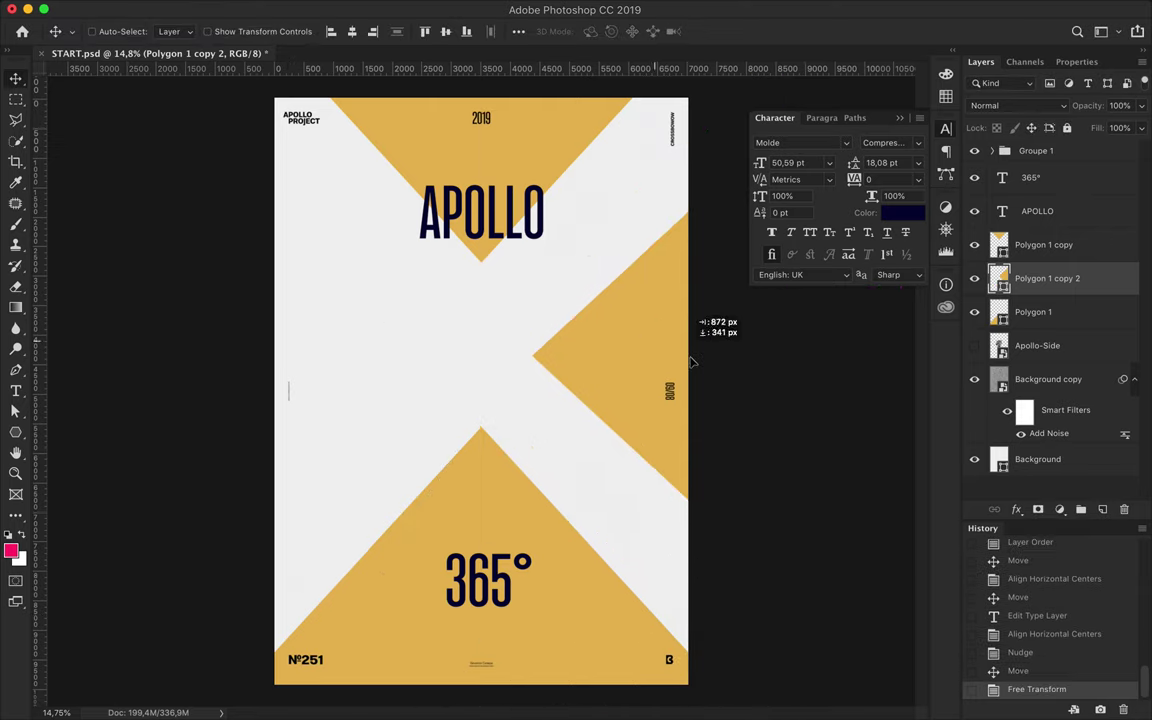
key("Delete")
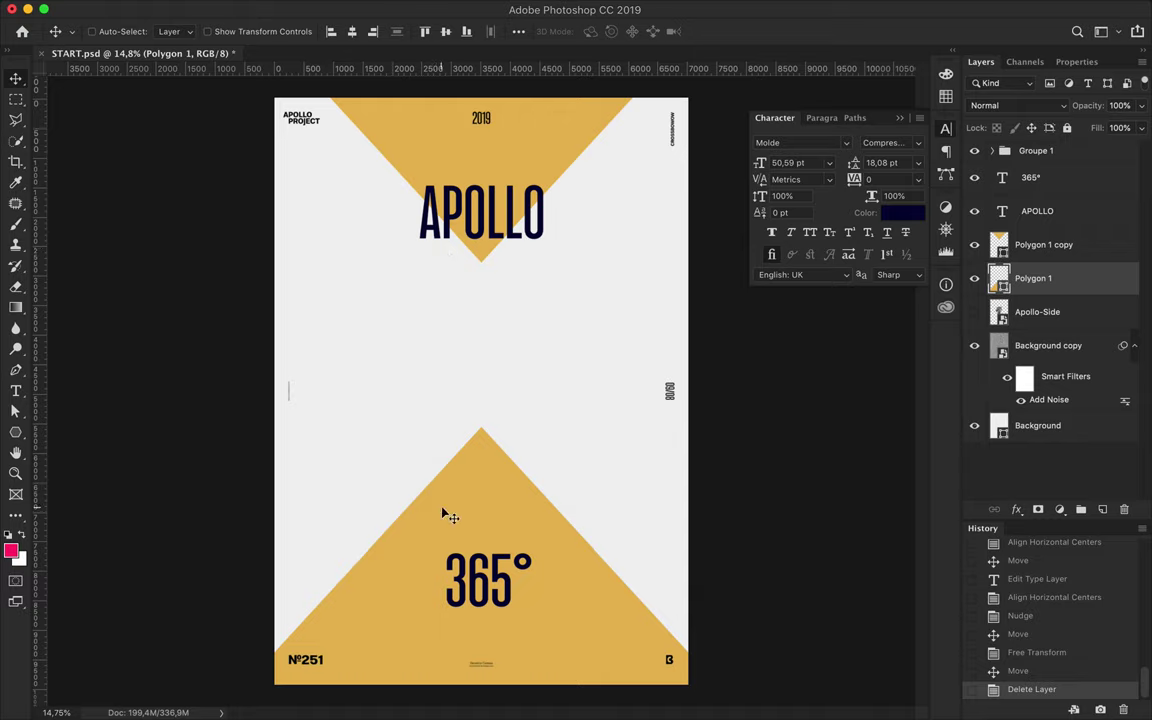
key("m")
key("ctrl+d")
Step: Draw a rectangle around the 365° text, centre it horizontally, and nudge it down
key("u")
left_click(424, 543)
left_click(517, 442)
right_click(15, 432)
left_click(67, 432)
left_click_drag(428, 542, 536, 613)
key("v")
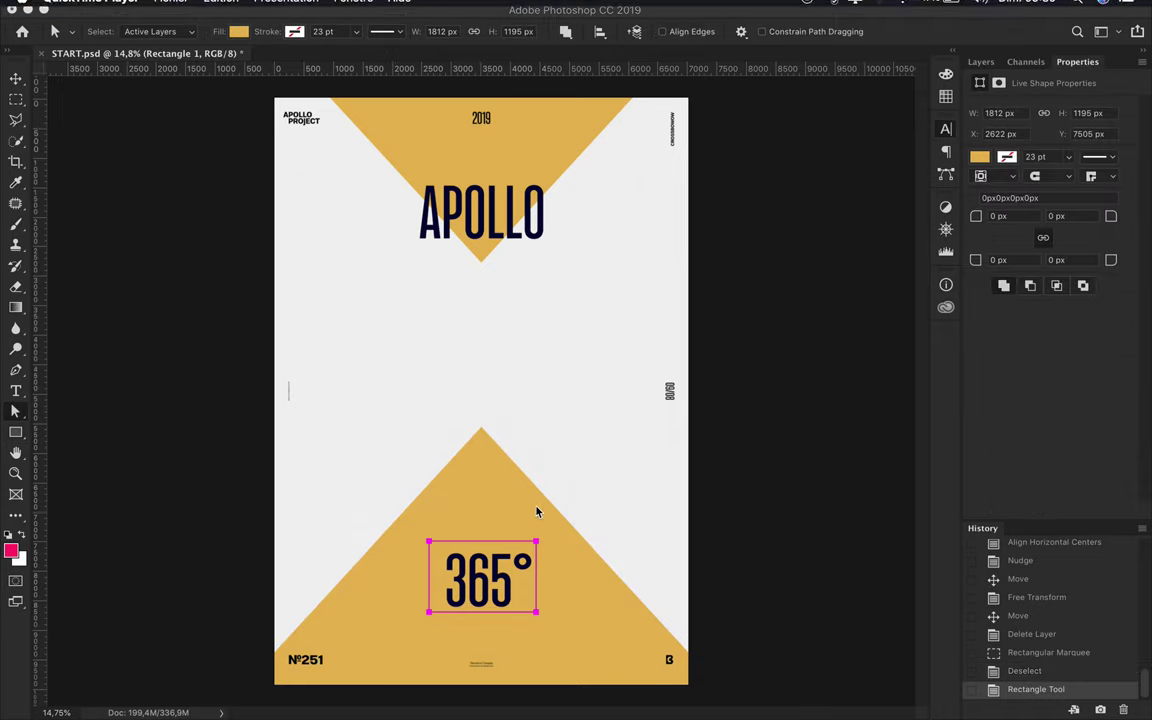
left_click(352, 31)
key("a")
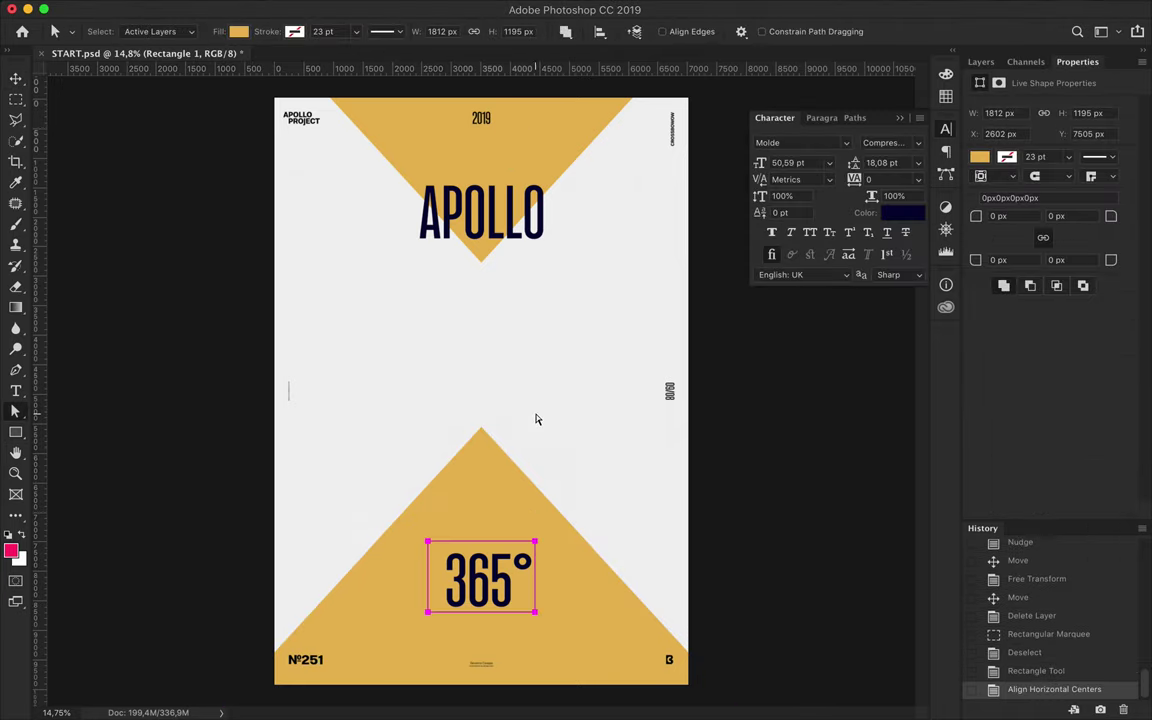
key("Down")
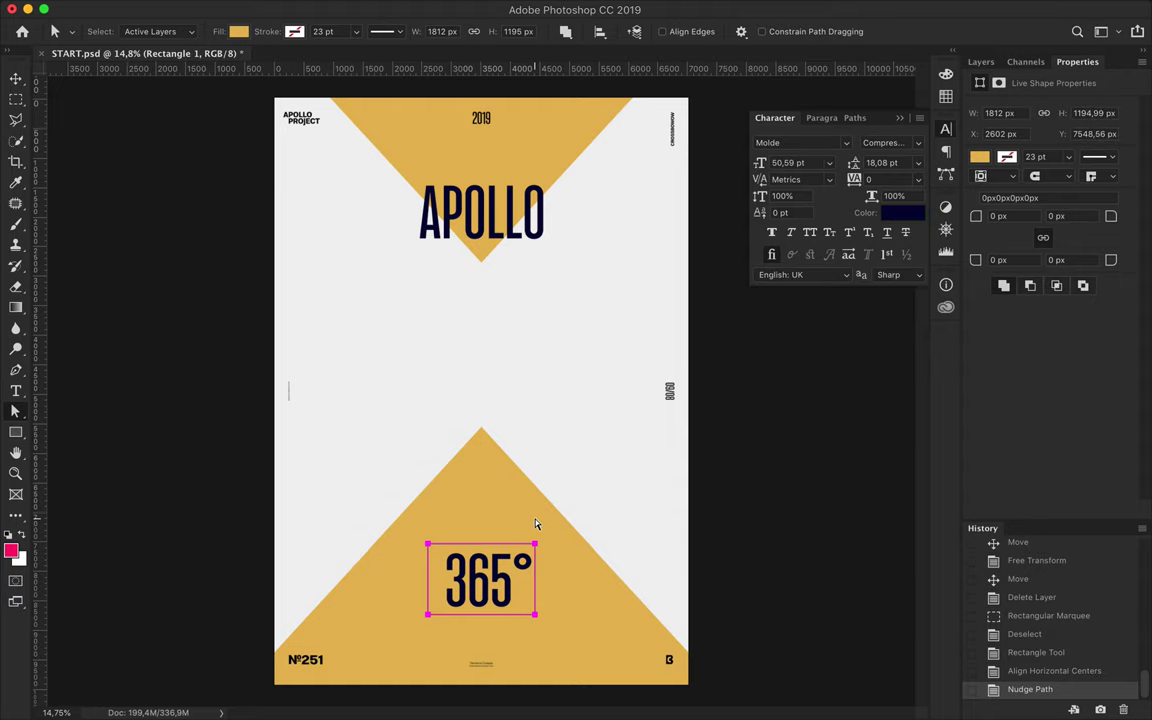
Step: Load the rectangle's outline as a selection, undoing trial deletes of the bottom triangle
left_click(981, 62)
left_click(1036, 311)
key("Delete")
key("ctrl+z")
key("ctrl+shift+z")
key("ctrl+z")
key("ctrl+shift+z")
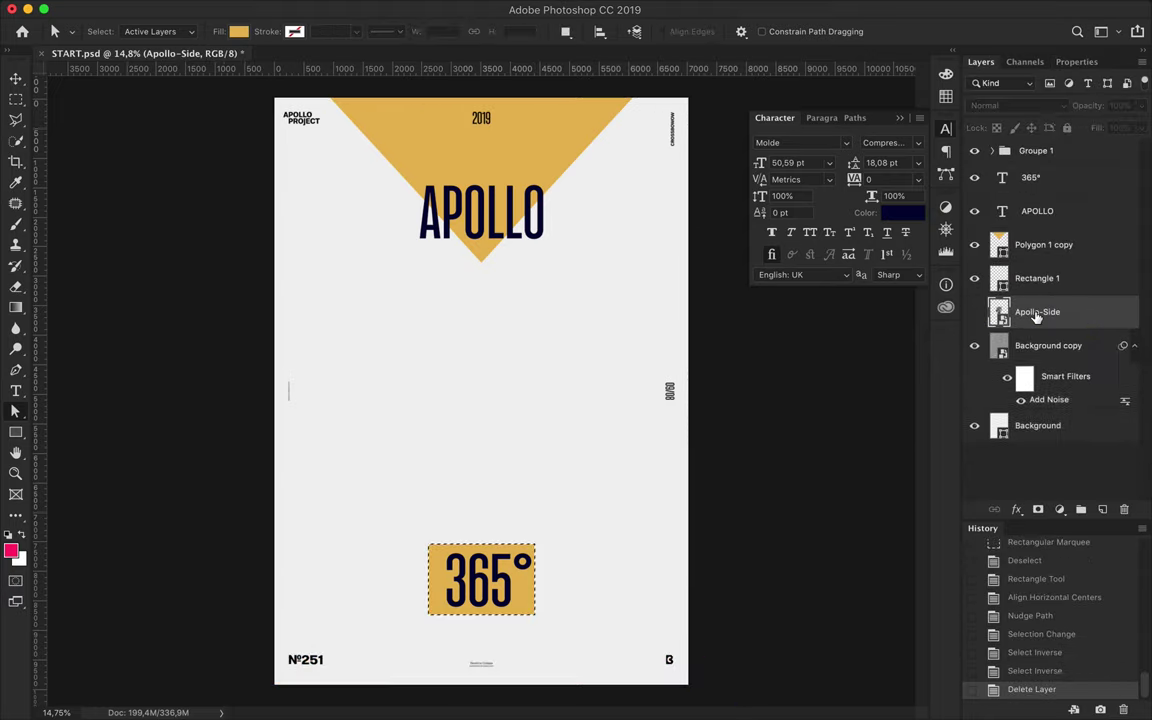
key("ctrl+z")
Step: Rasterize the bottom triangle, delete the selected box around 365°, and deselect
right_click(1034, 313)
left_click(952, 261)
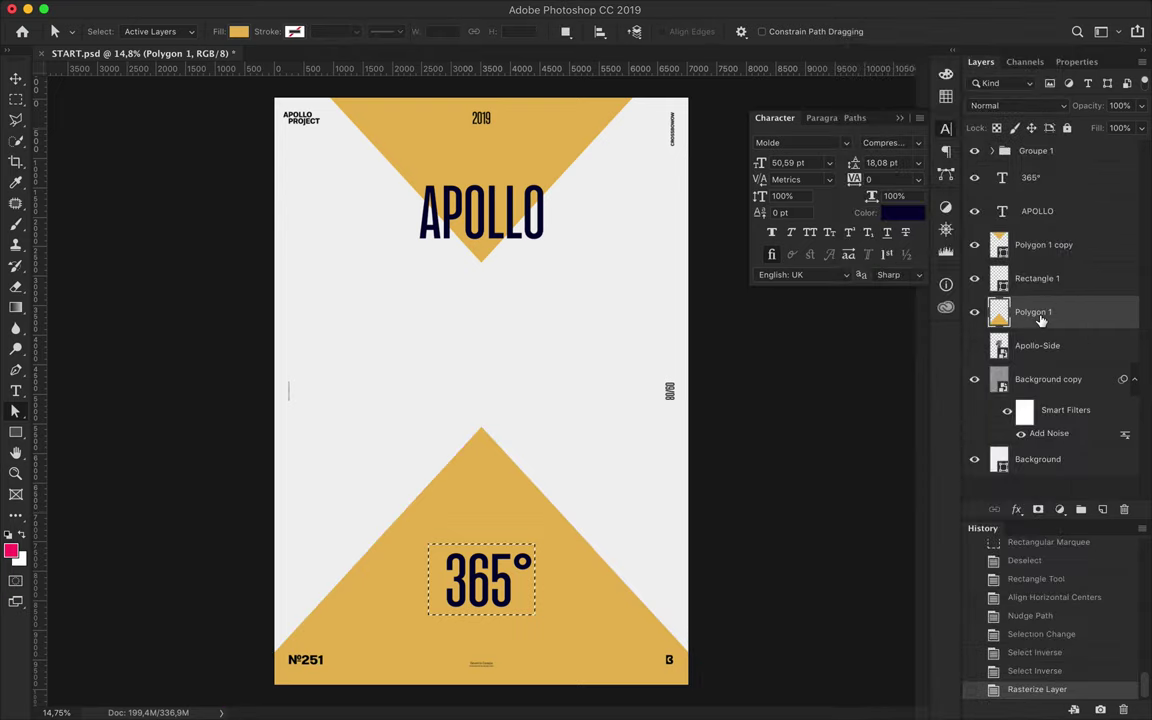
key("Delete")
key("m")
key("ctrl+d")
key("v")
Step: Show the Apollo-Side bust layer again and make it active
scroll(450, 350, "down", 2)
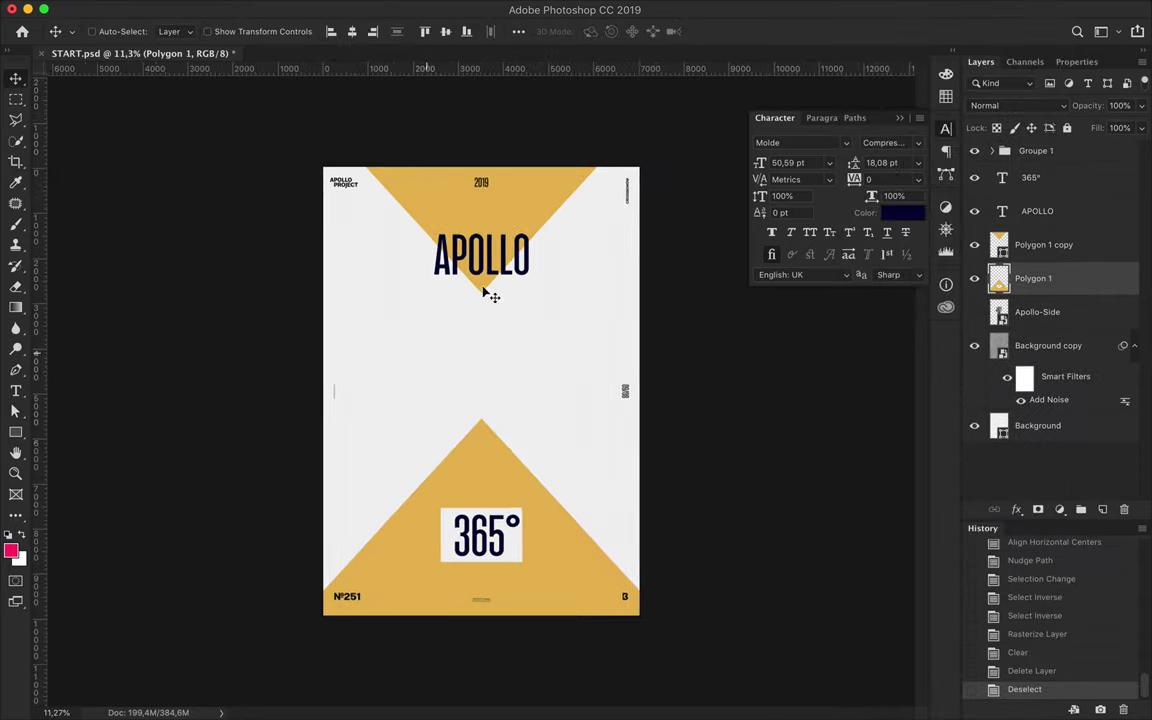
left_click(975, 312)
left_click(1037, 312)
Step: Draw a mustard yellow rectangle over the Apollo bust
key("u")
left_click(177, 31)
left_click(98, 94)
left_click_drag(401, 278, 586, 490)
key("v")
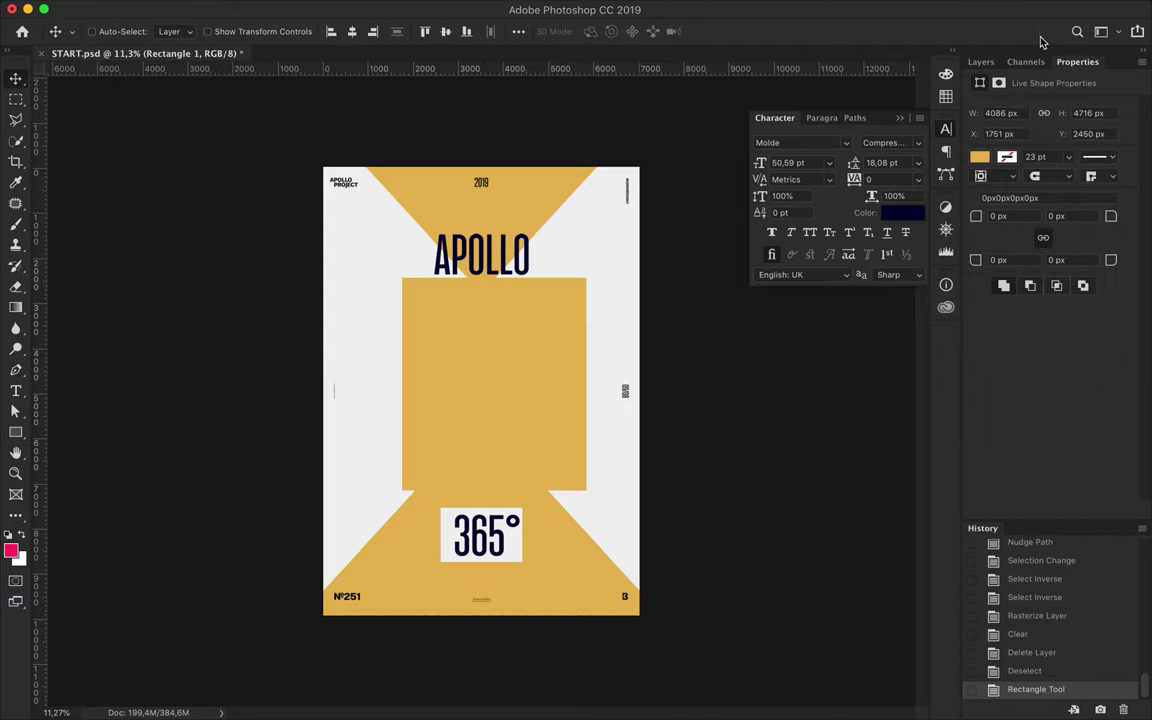
left_click(990, 62)
left_click(1045, 342, "shift")
Step: Scale the mustard rectangle to 120%
key("t")
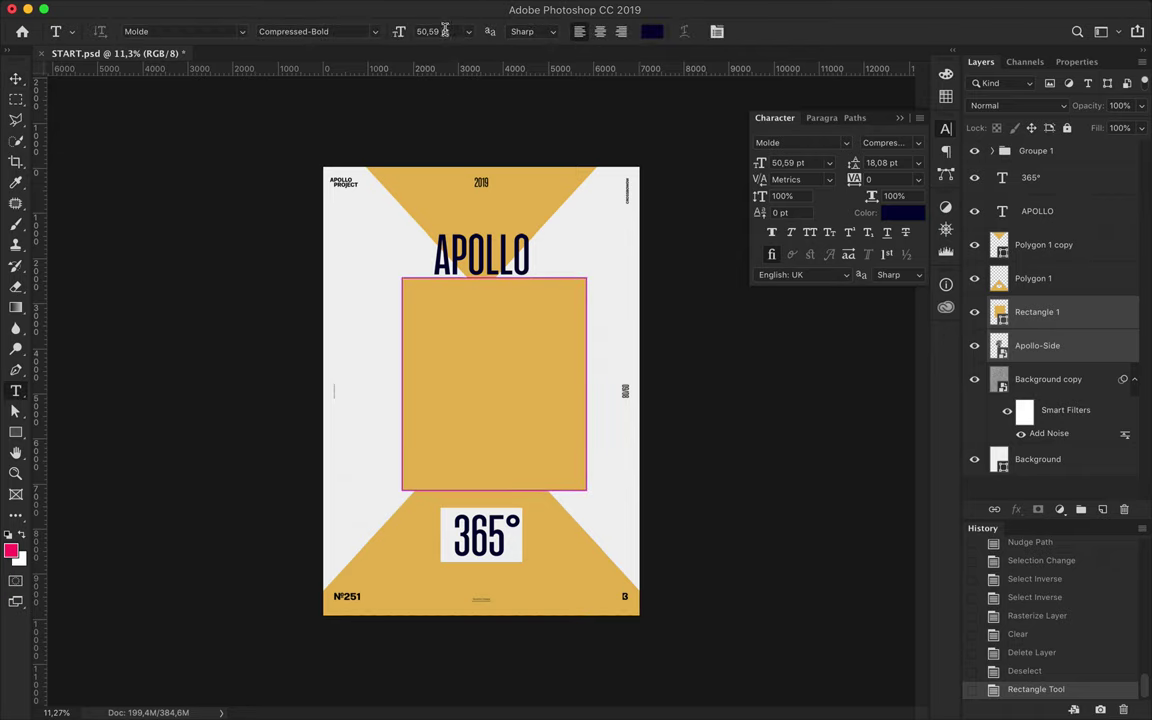
key("ctrl+t")
left_click(300, 31)
type("120")
key("Return")
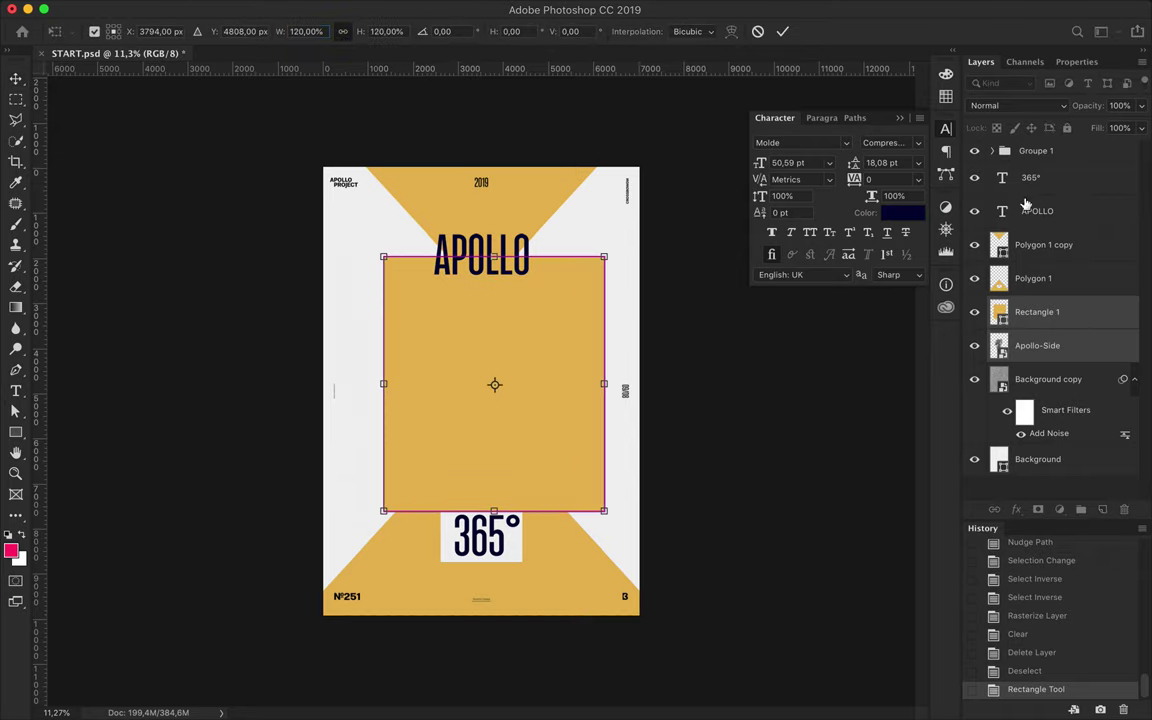
key("Return")
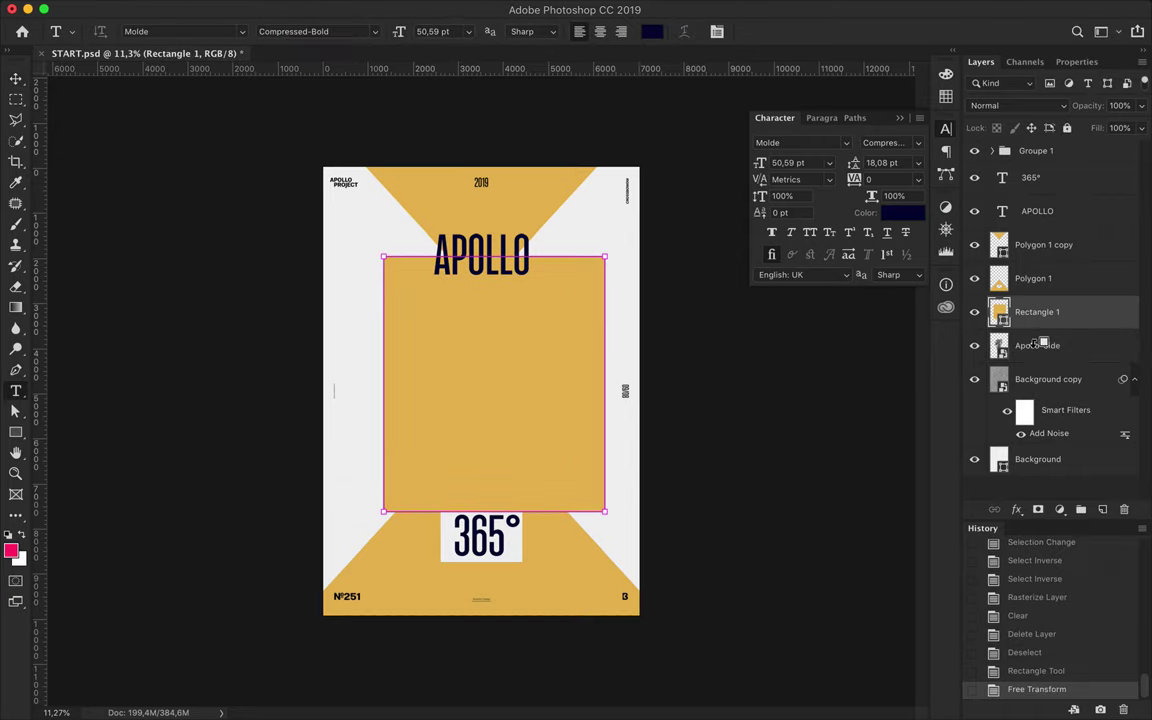
Step: Clip the rectangle to the bust in Overlay mode and merge the tint into it
left_click(1040, 343, "alt")
left_click(1010, 105)
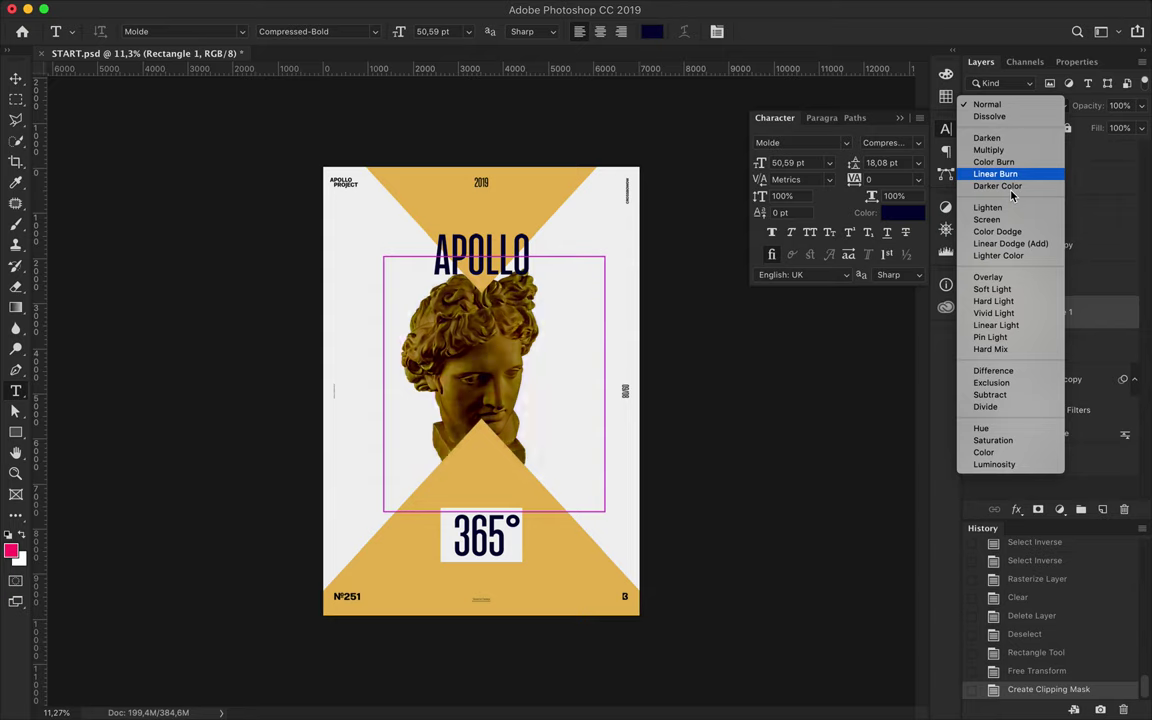
left_click(1013, 277)
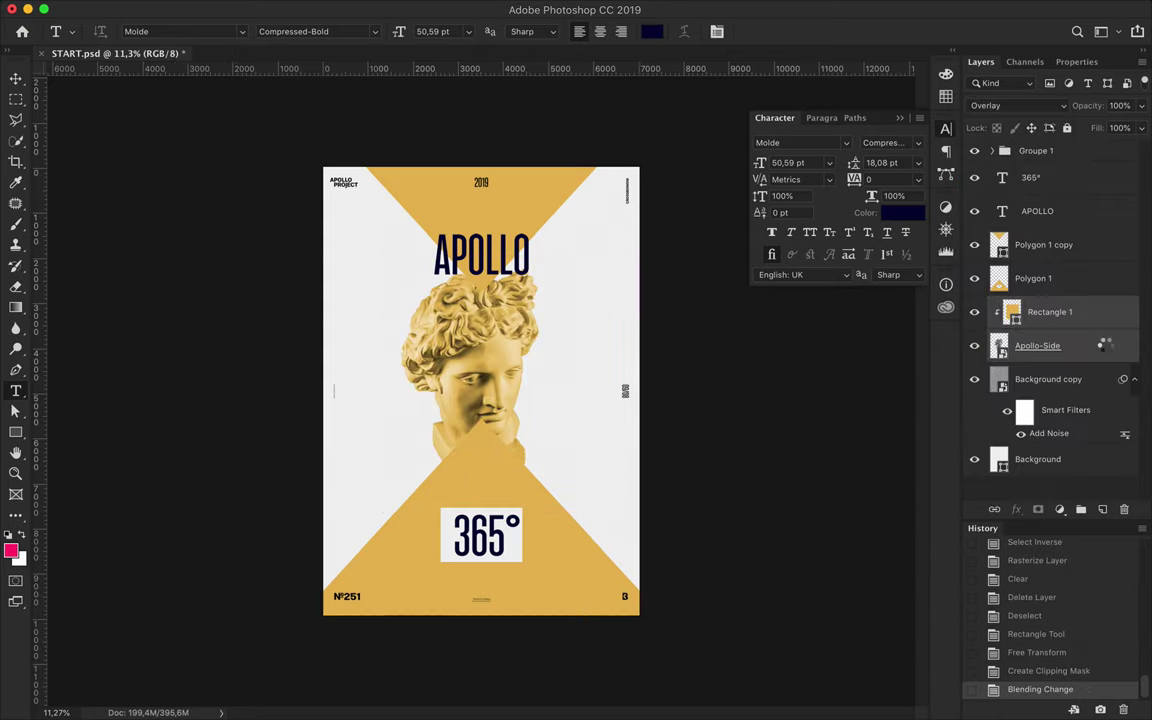
key("ctrl+e")
Step: Duplicate the tinted bust, flip the copy horizontally, and place it facing the original
key("v")
mouse_move(487, 358)
left_mouse_down()
mouse_move(425, 358)
mouse_move(563, 358)
left_mouse_up()
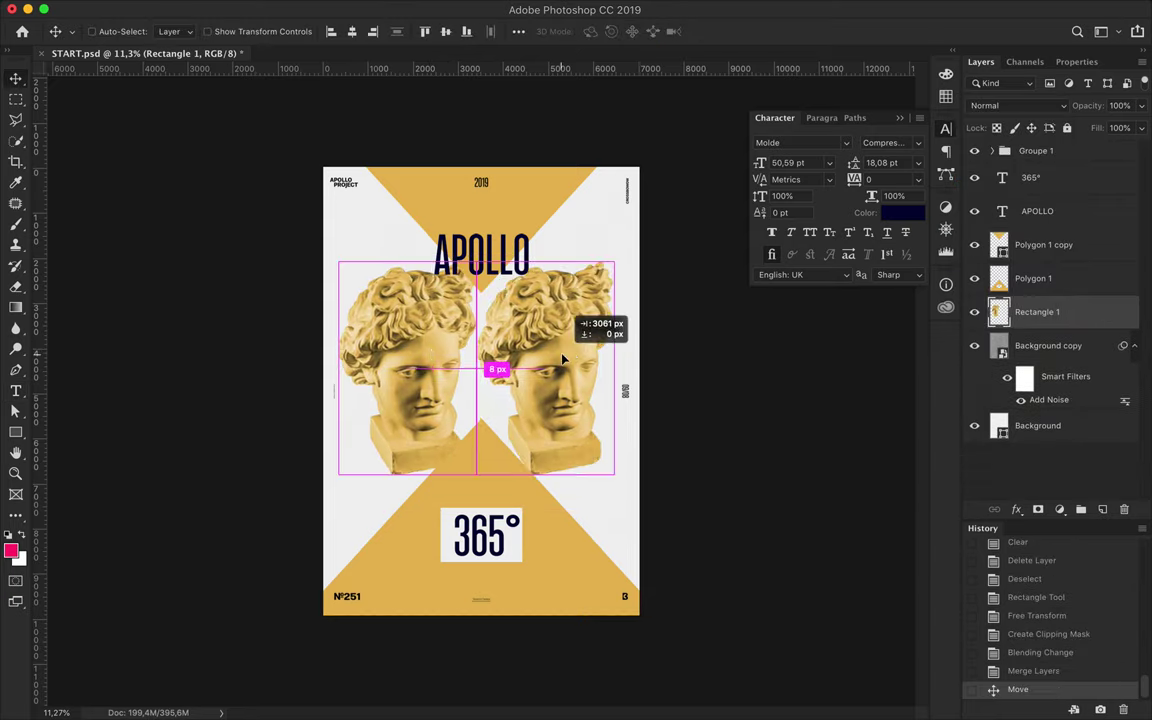
left_click(146, 9)
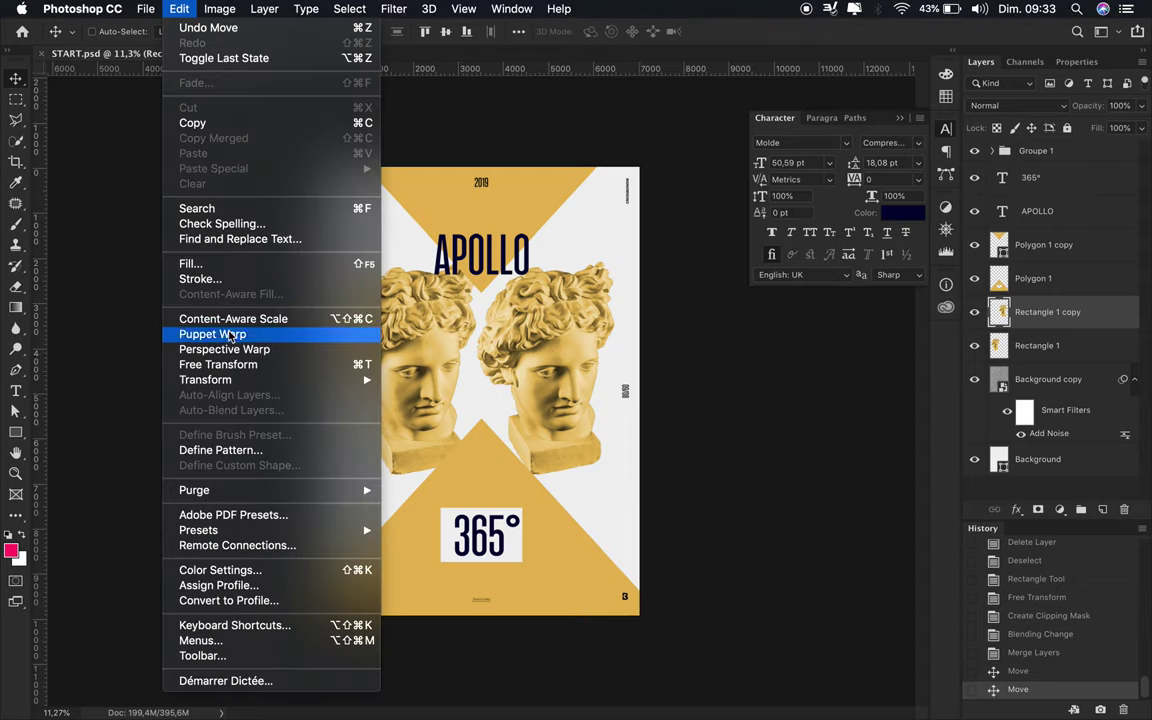
left_click(520, 633)
left_click_drag(424, 568, 550, 420)
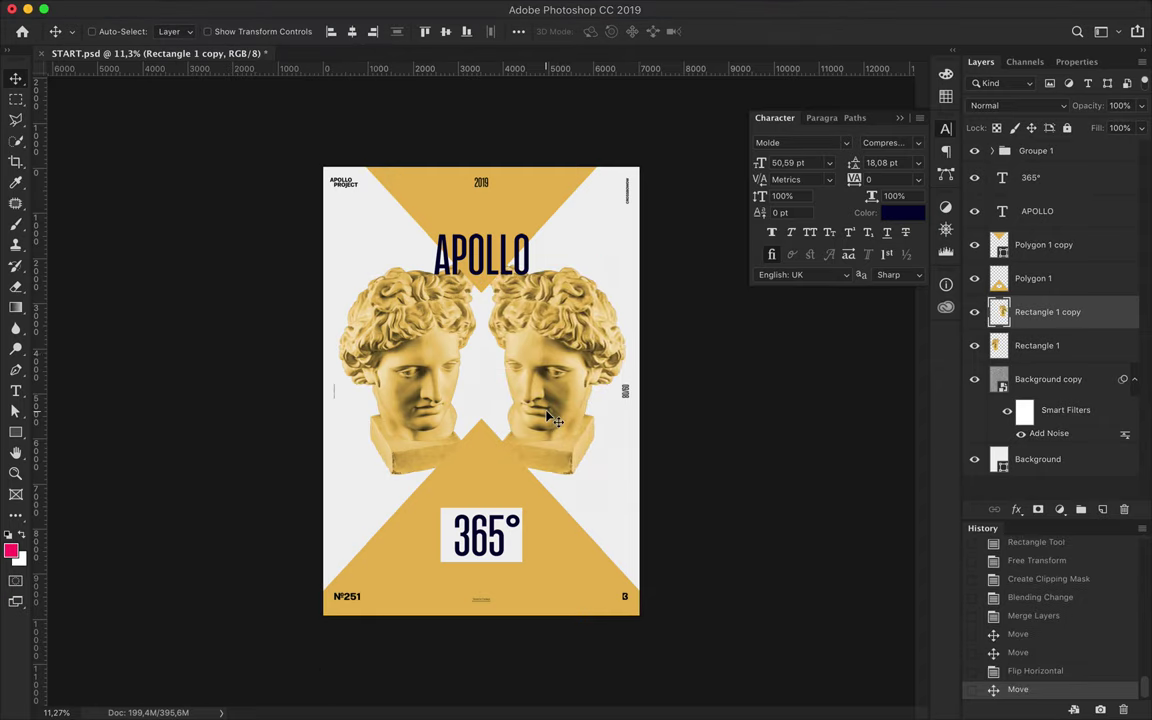
scroll(549, 418, "up", 3)
scroll(555, 412, "down", 1)
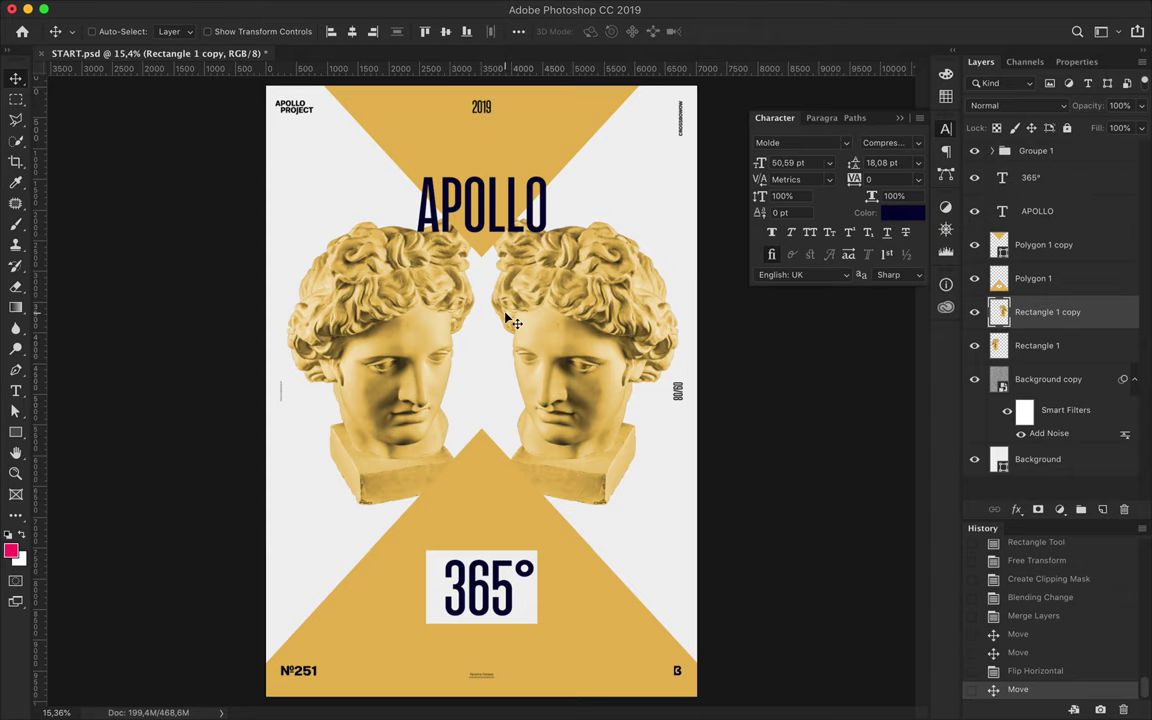
left_click(494, 215)
Step: Duplicate the APOLLO title and restyle the copy in Expanded Medium with 400 tracking
left_click_drag(494, 215, 404, 475)
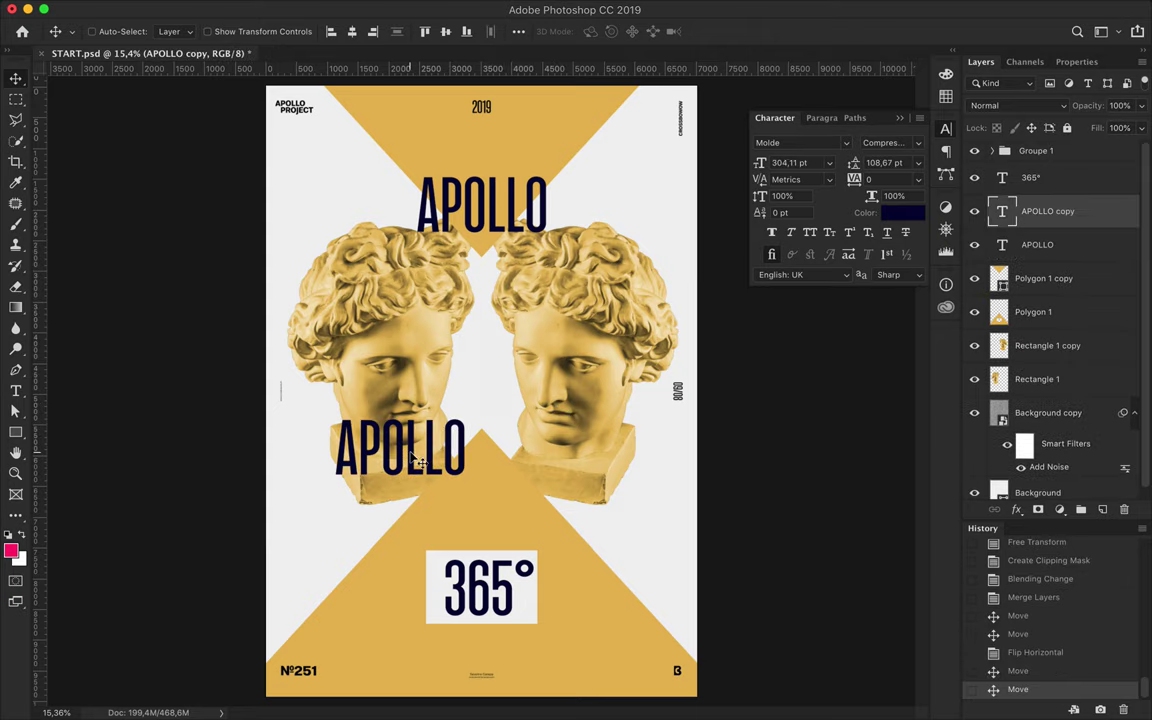
key("t")
left_click(340, 31)
left_click(400, 597)
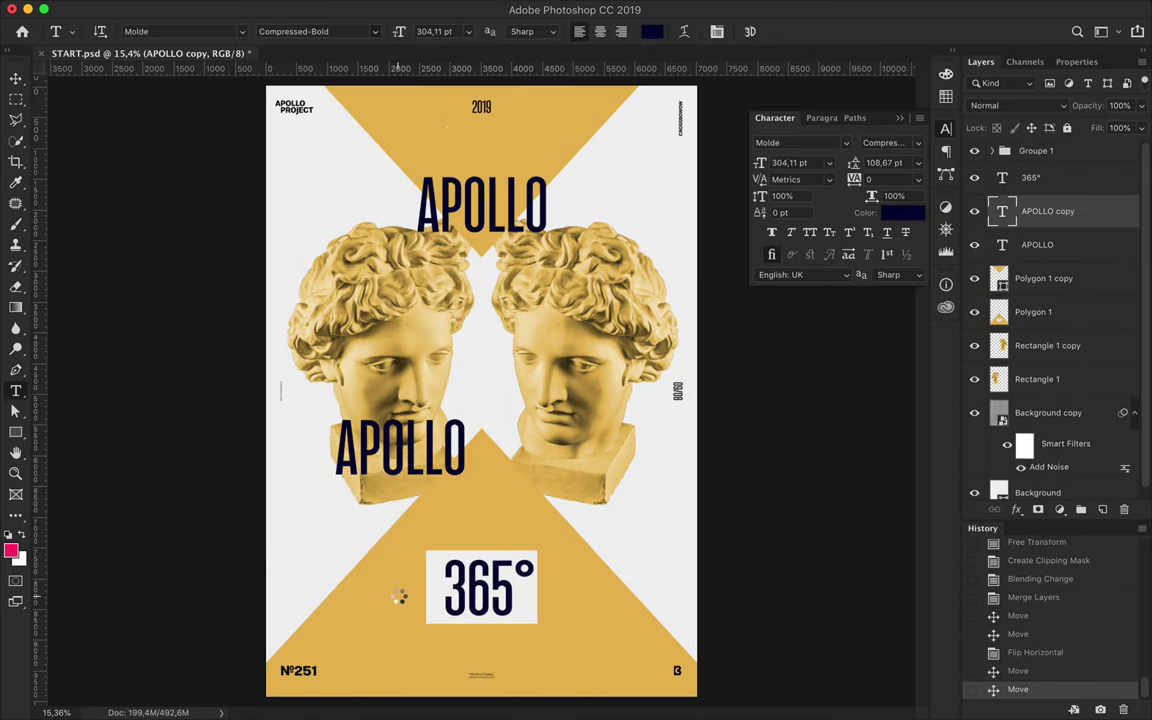
key("v")
left_click_drag(510, 448, 515, 482)
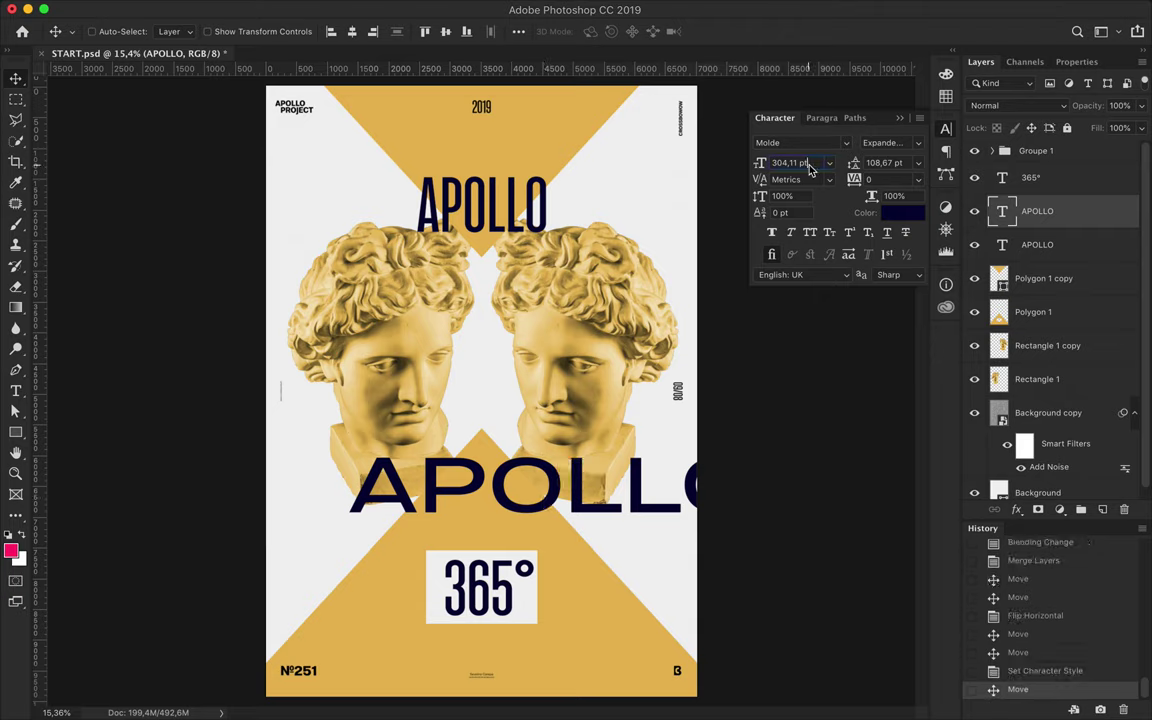
type("100")
key("Return")
left_click(886, 180)
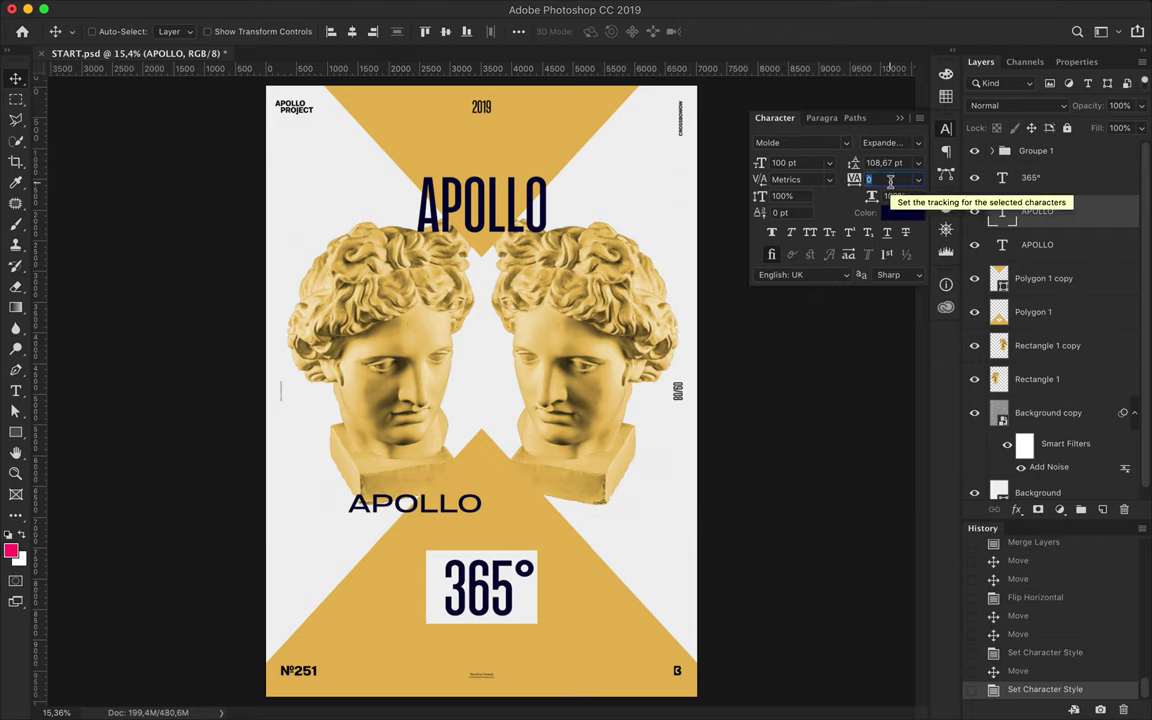
type("200400")
key("Return")
Step: Place the wide APOLLO copy beside the big title and retune its tracking to 200
left_click_drag(520, 480, 732, 181)
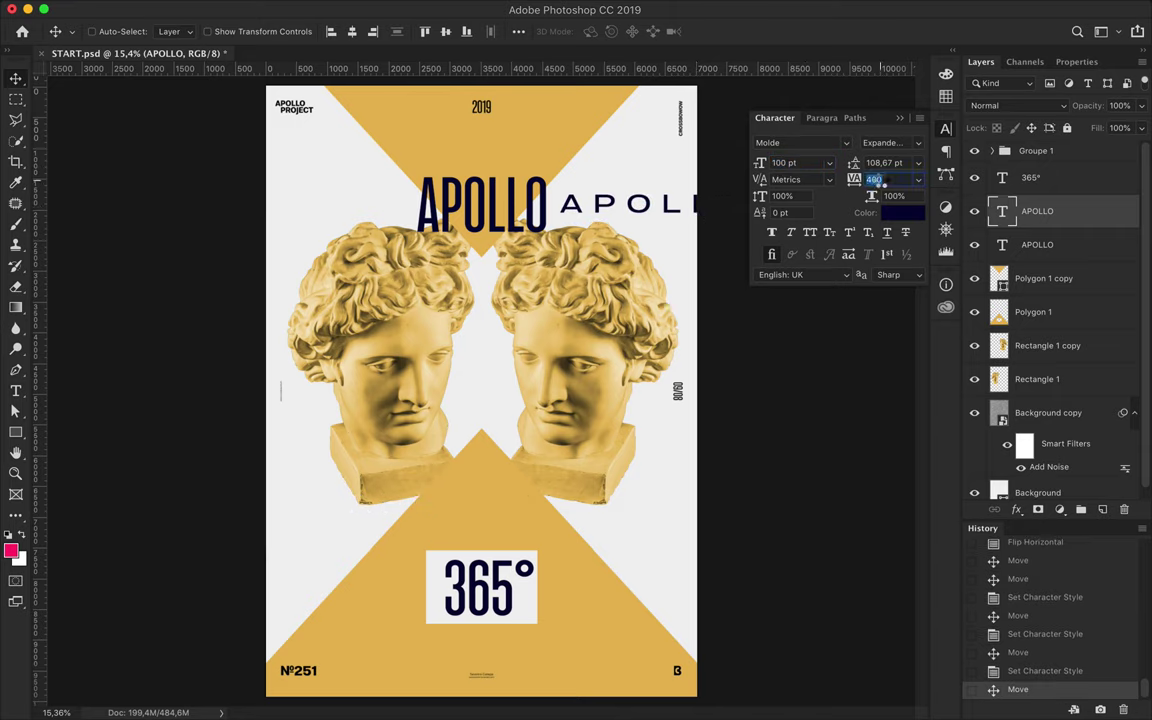
type("200")
left_click(812, 163)
type("80")
Step: Copy the small APOLLO left of the title, flip it horizontally, and delete the extra triangle
left_click_drag(614, 208, 363, 213)
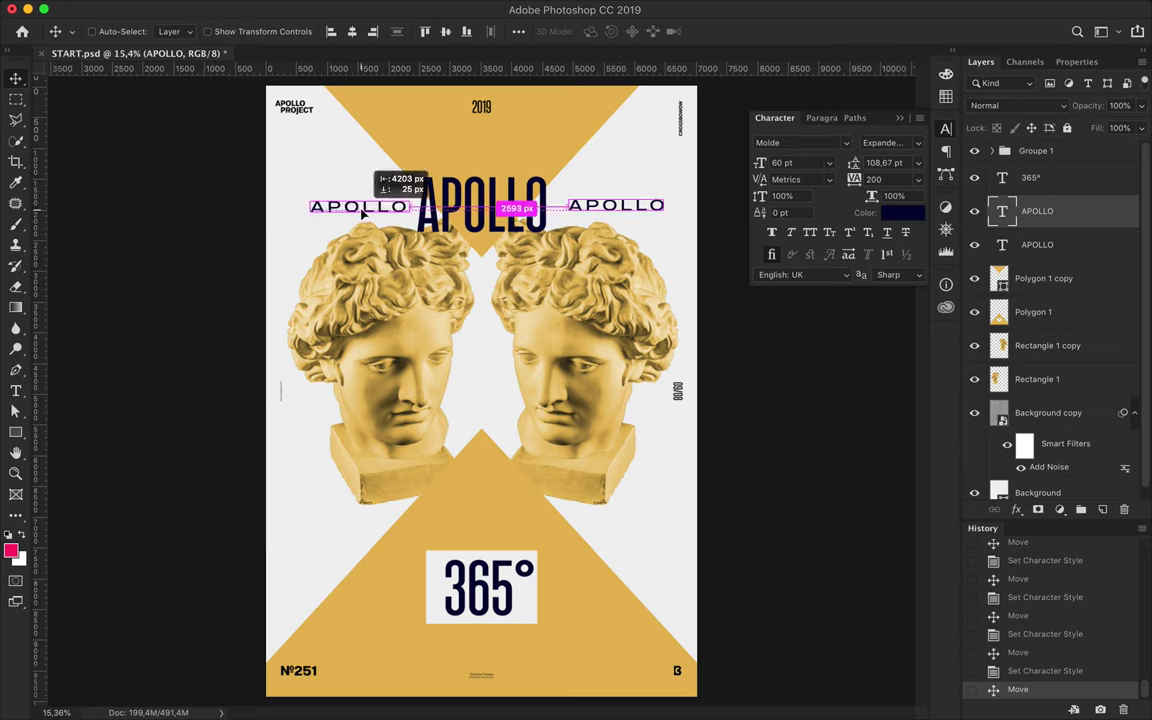
left_click_drag(364, 212, 360, 212)
left_click(181, 8)
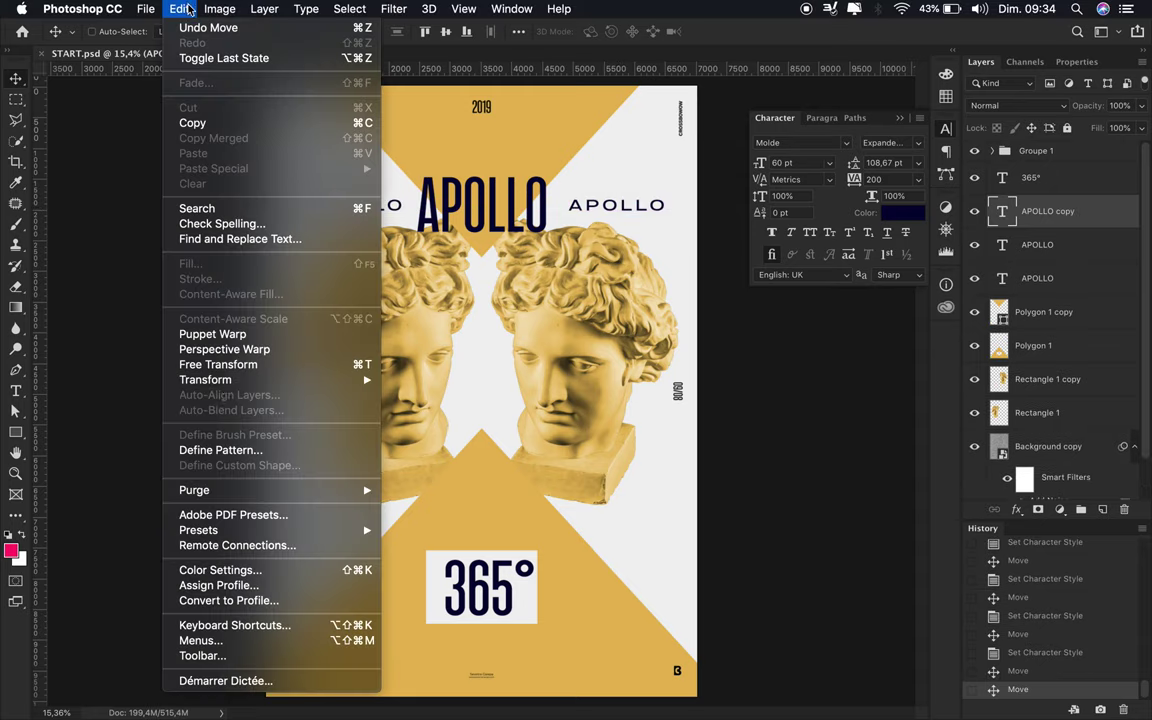
left_click(425, 555)
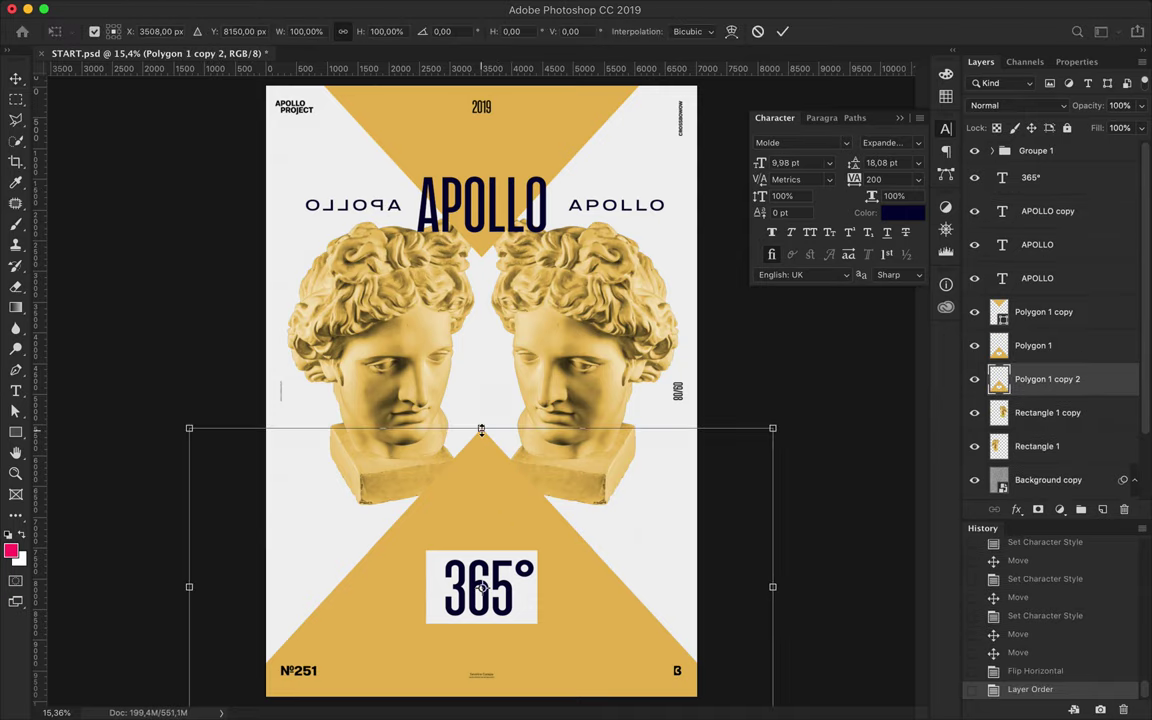
key("Escape")
key("BackSpace")
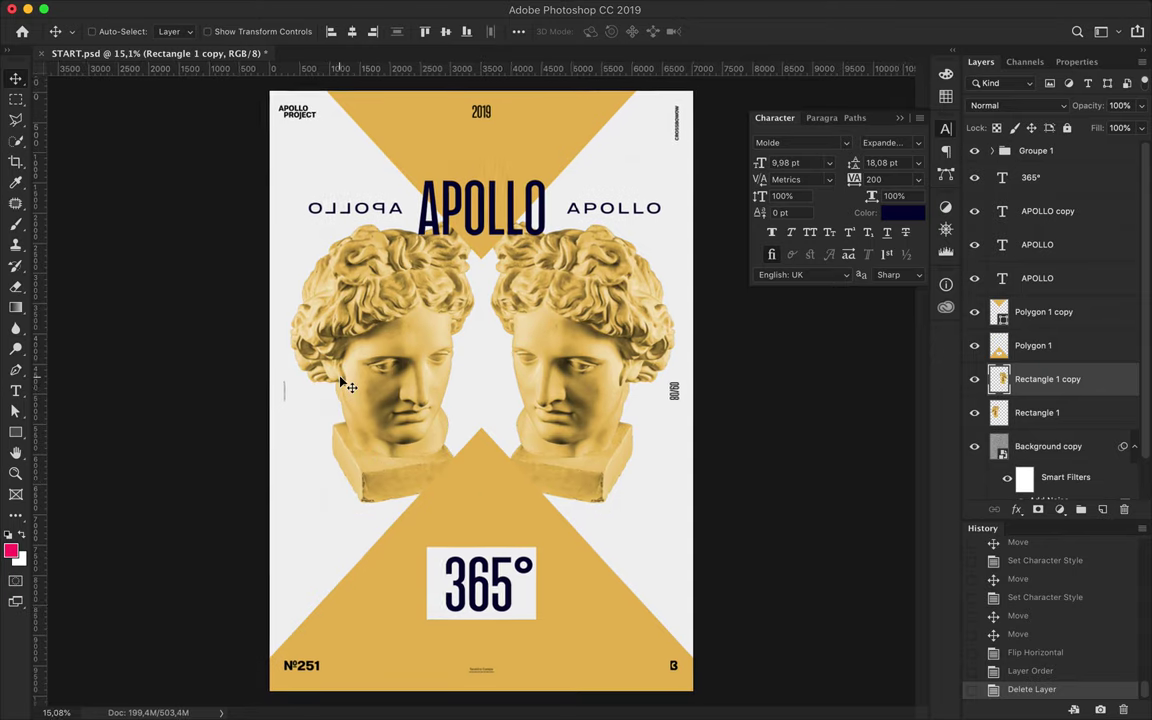
Step: Draw a tall navy-filled rectangle along the poster's left edge
key("u")
left_click(178, 33)
left_click(252, 63)
key("Escape")
key("i")
key("u")
left_click_drag(241, 80, 273, 698)
Step: Narrow the tall navy rectangle into a thin vertical bar with Free Transform
key("v")
key("ctrl+t")
left_click_drag(249, 391, 264, 391)
key("Return")
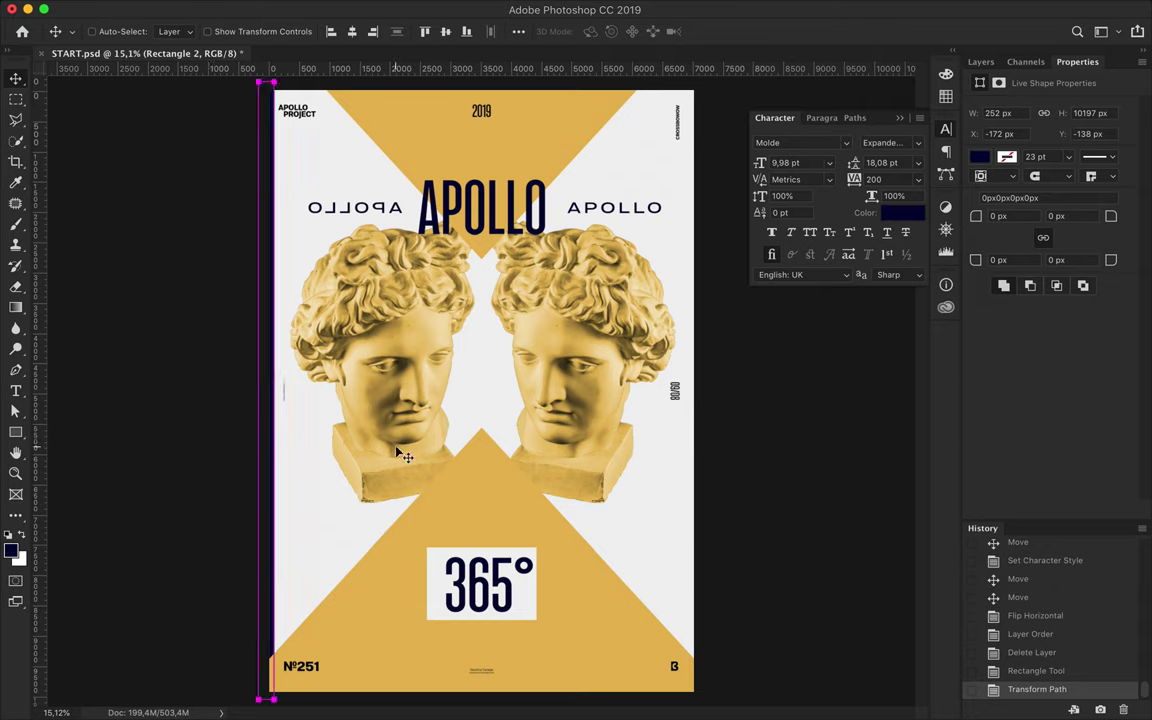
Step: Draw a navy ellipse behind the two heads above the Background copy layer, stretched taller
left_click(982, 62)
left_click(1048, 402)
key("u")
right_click(15, 432)
left_click(60, 416)
left_click_drag(471, 369, 652, 524)
key("a")
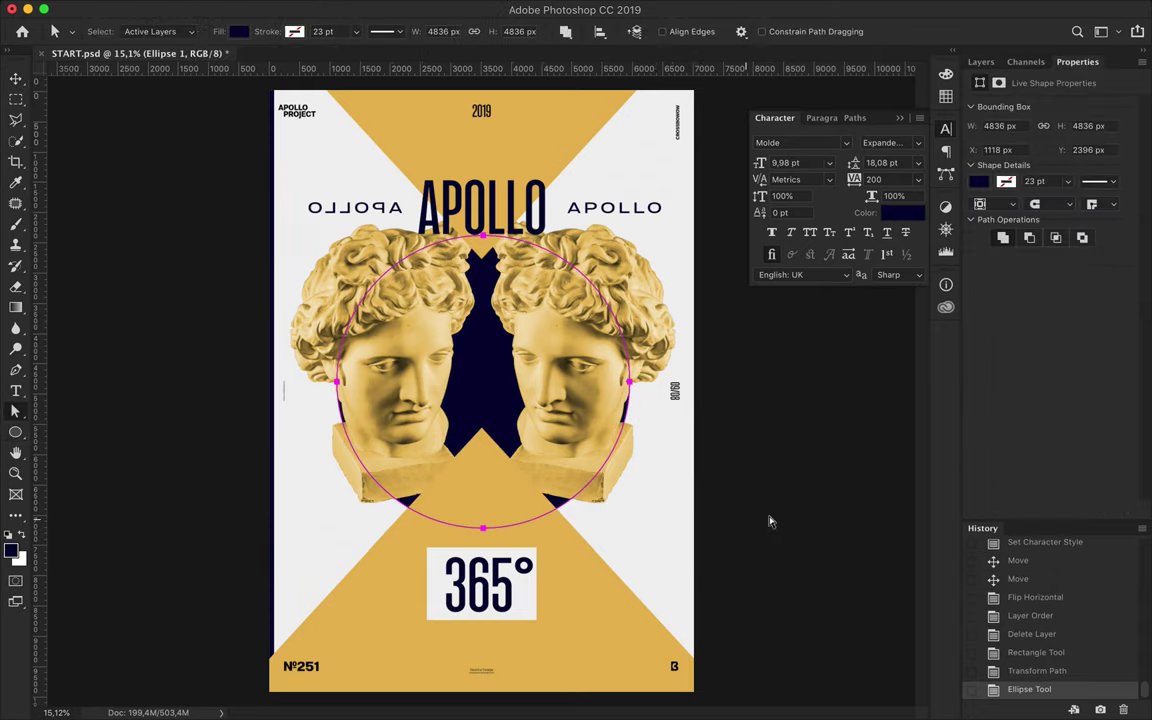
key("ctrl+t")
left_click_drag(484, 527, 481, 537)
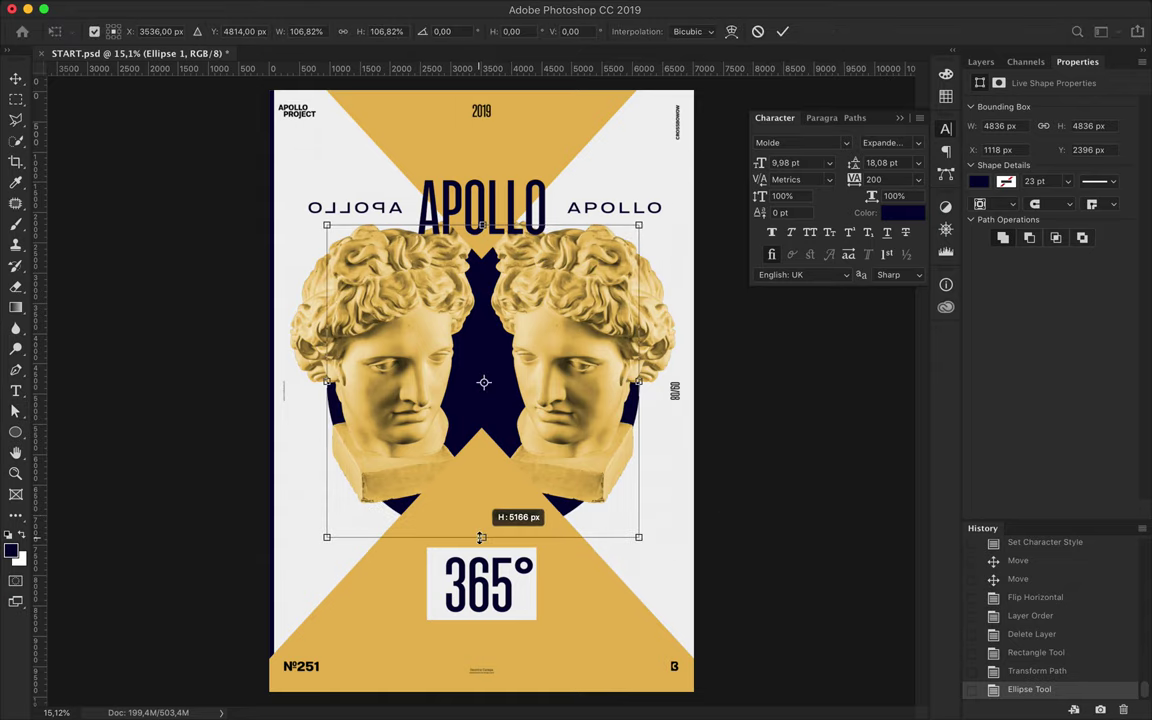
key("Return")
Step: Centre the navy circle horizontally on the poster, then delete it
left_click(600, 31)
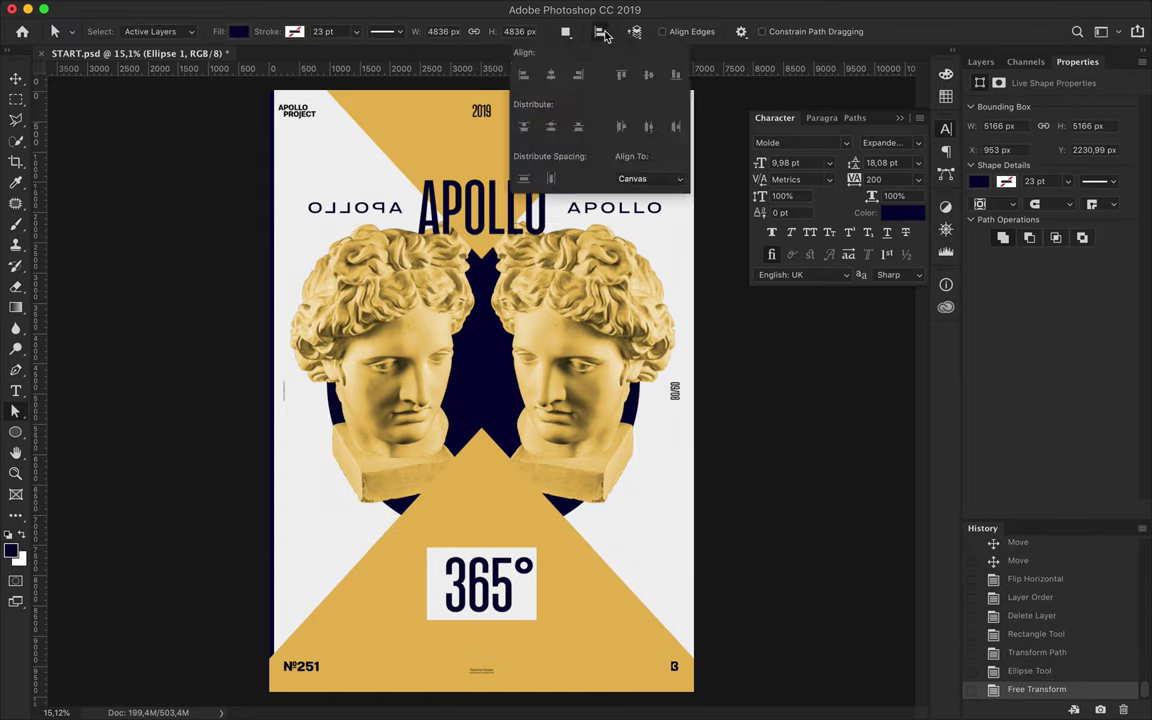
left_click(553, 76)
key("v")
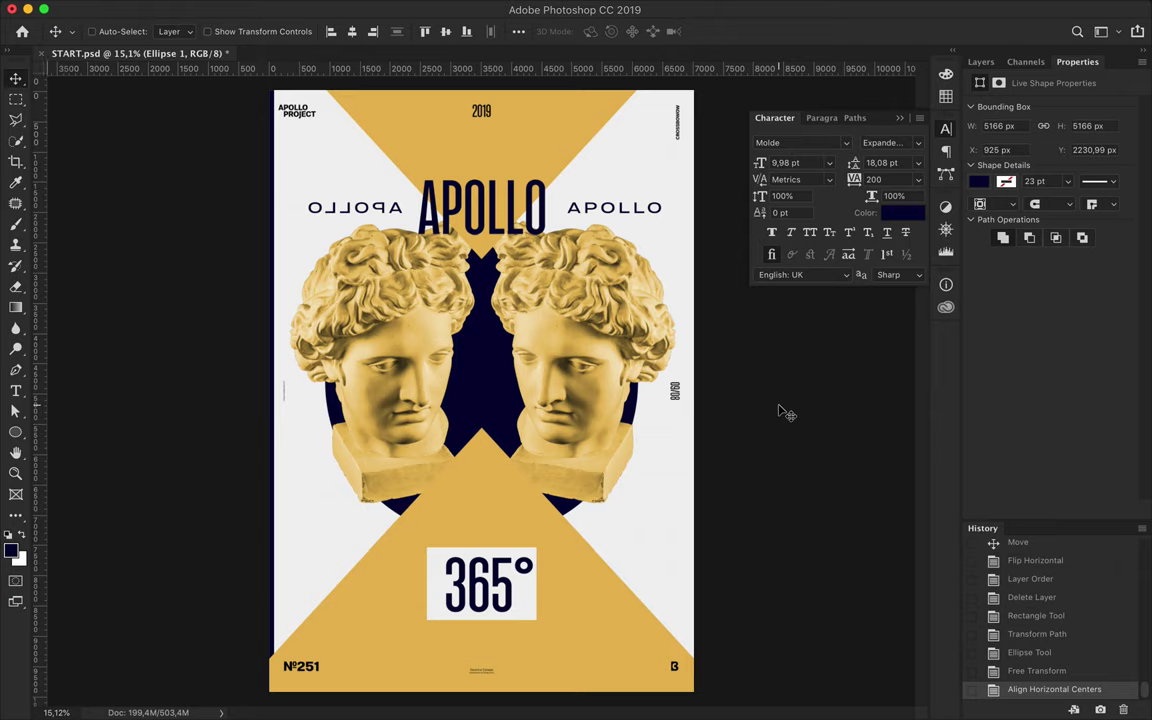
key("Delete")
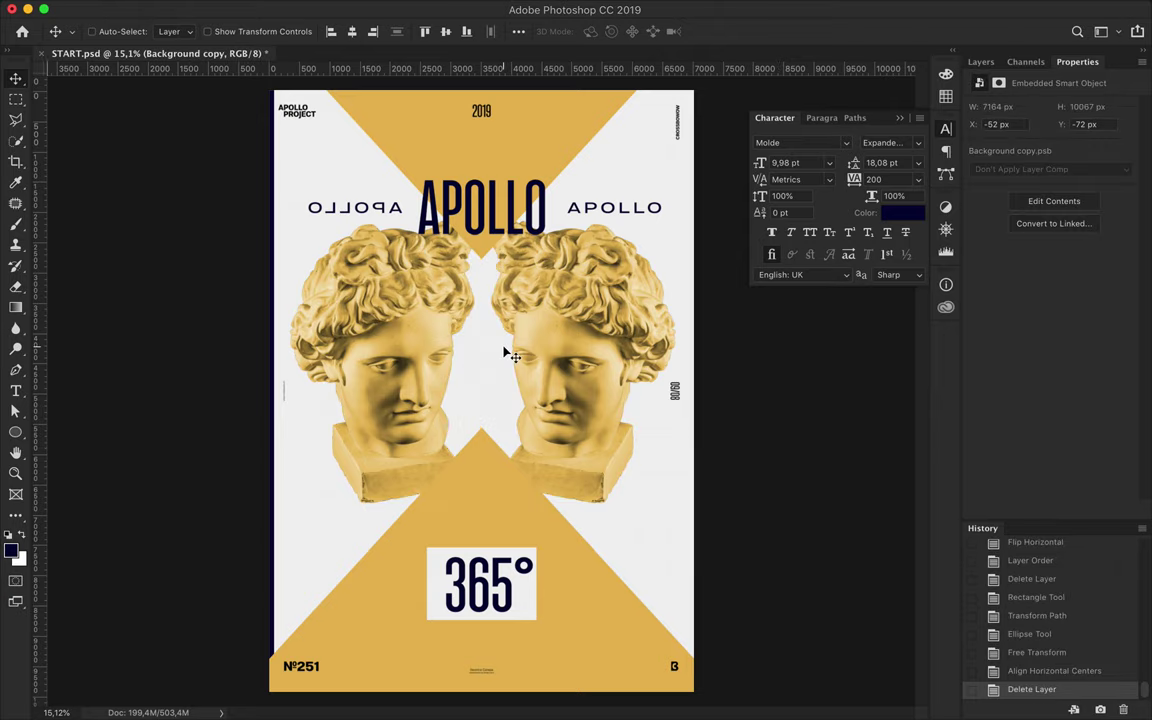
Step: Copy a narrow vertical strip of the Rectangle 1 bust onto a new layer
left_click(422, 358, "super")
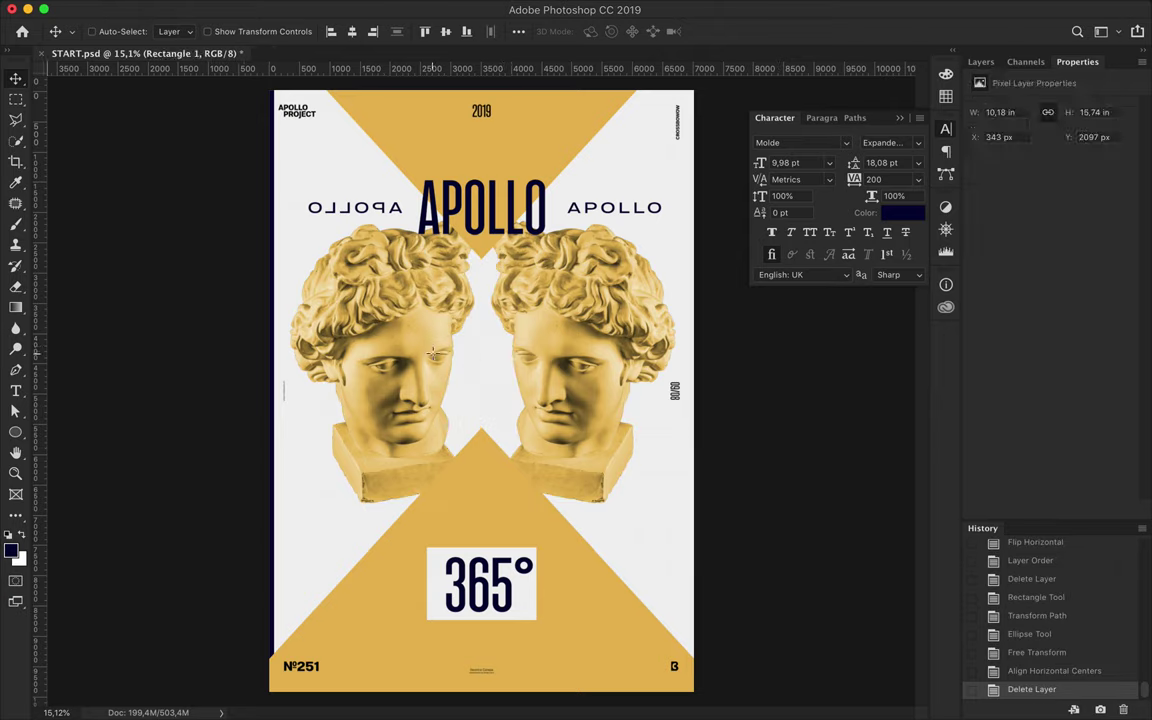
key("m")
left_click_drag(433, 353, 381, 410)
left_click(420, 354)
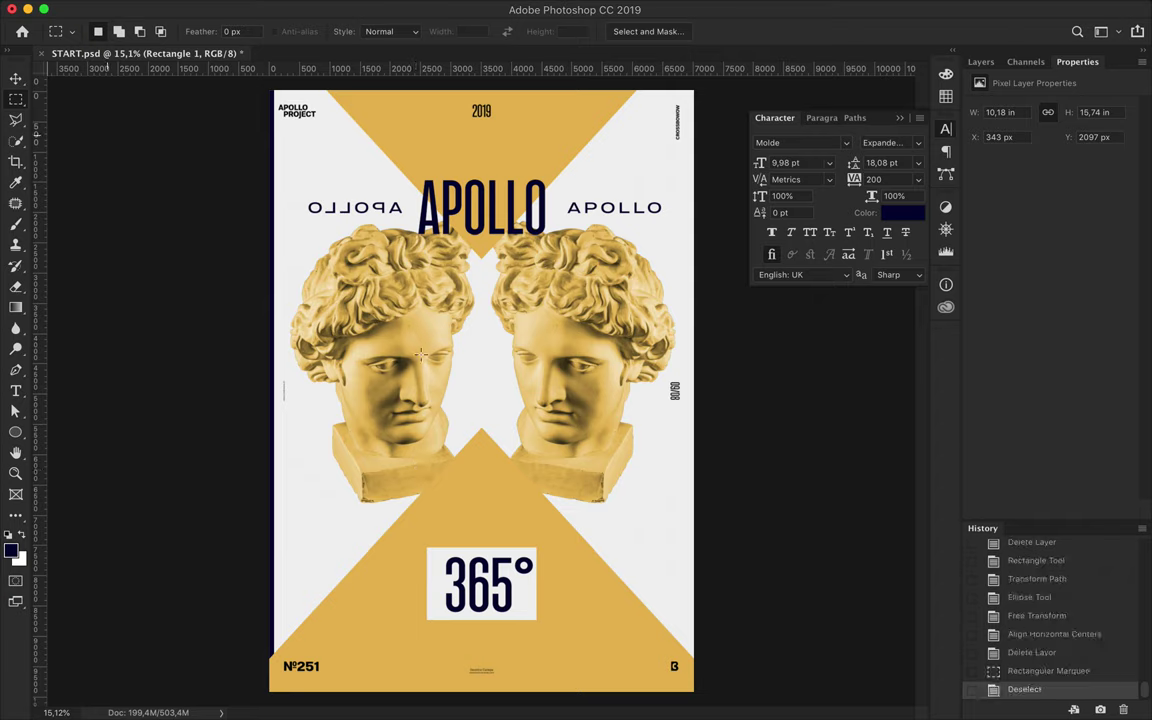
left_click_drag(443, 455, 440, 462)
key("super+c")
key("super+v")
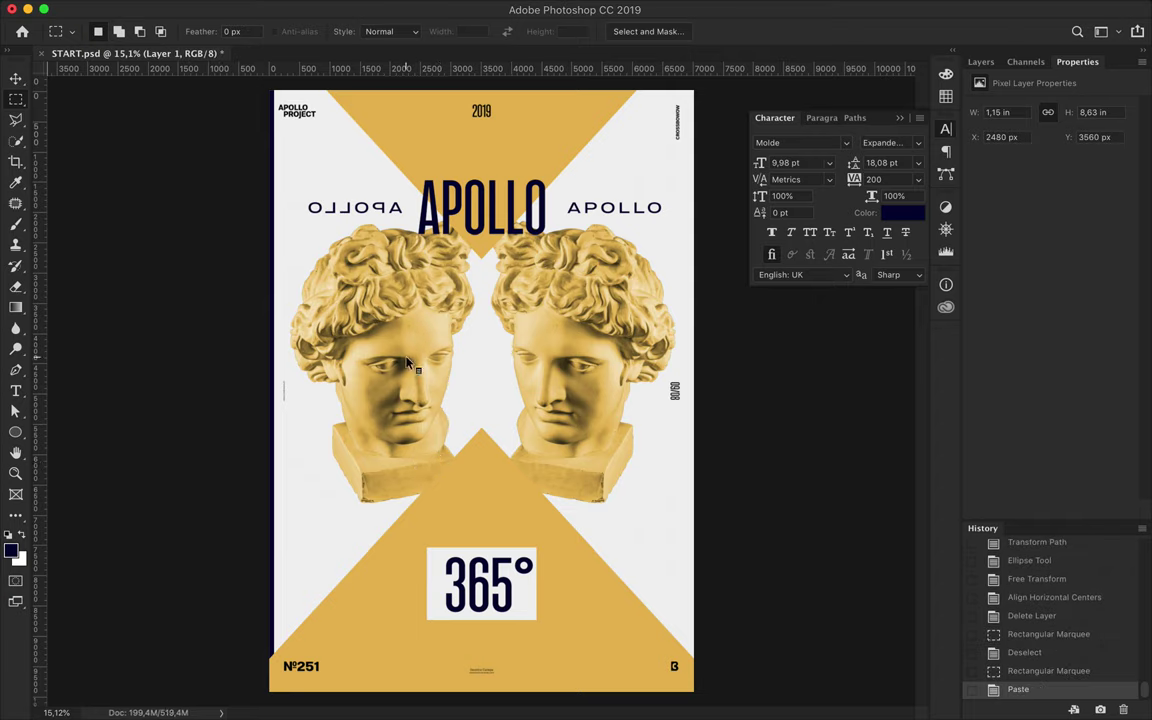
Step: Copy a second bust strip, move it to the top of the layer stack, and position it near the 365° box
mouse_move(424, 244)
left_mouse_down()
mouse_move(442, 476)
mouse_move(586, 553)
left_mouse_up()
key("super+c")
key("super+v")
key("v")
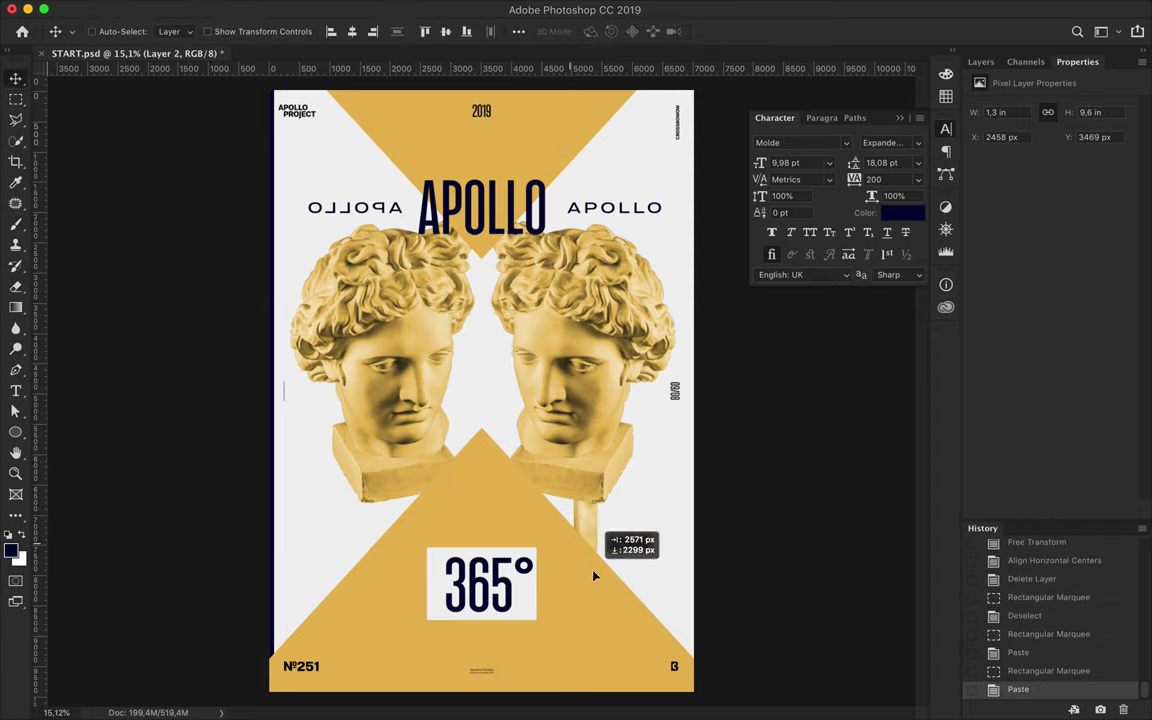
left_click_drag(1030, 402, 1030, 220)
mouse_move(599, 580)
left_mouse_down()
mouse_move(548, 588)
mouse_move(385, 114)
left_mouse_up()
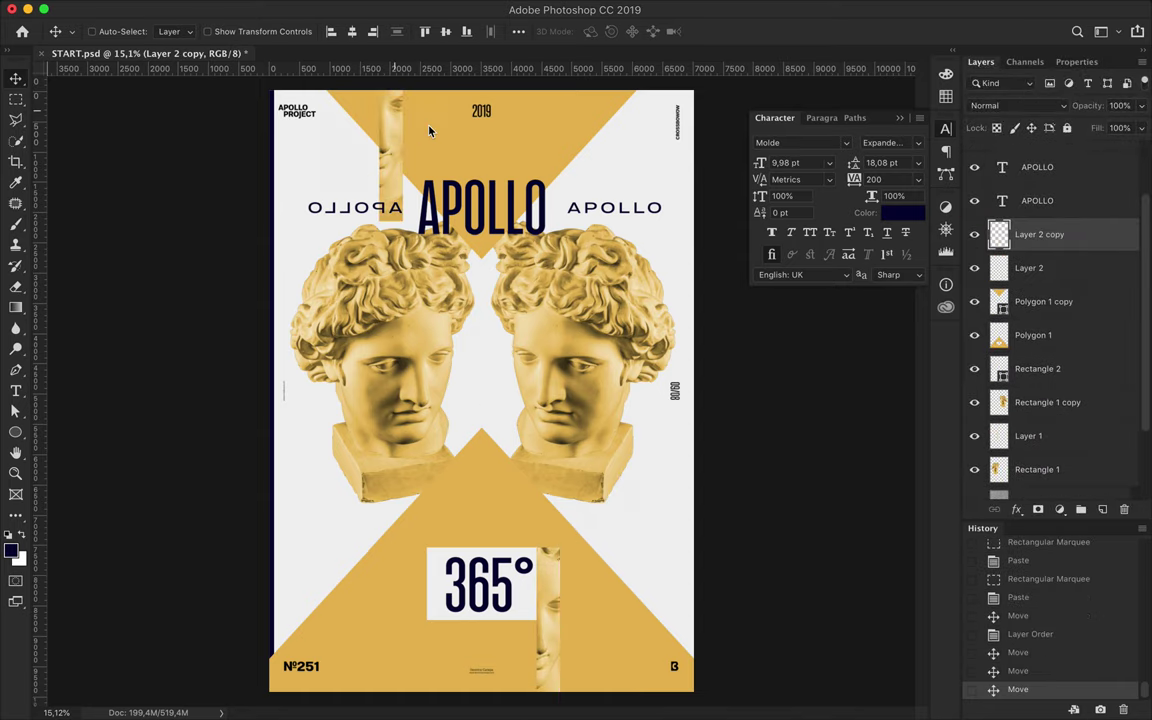
left_click(590, 316)
Step: Copy a circle around the right head's eye and place it at the lower left
key("u")
key("m")
left_click_drag(603, 360, 634, 407)
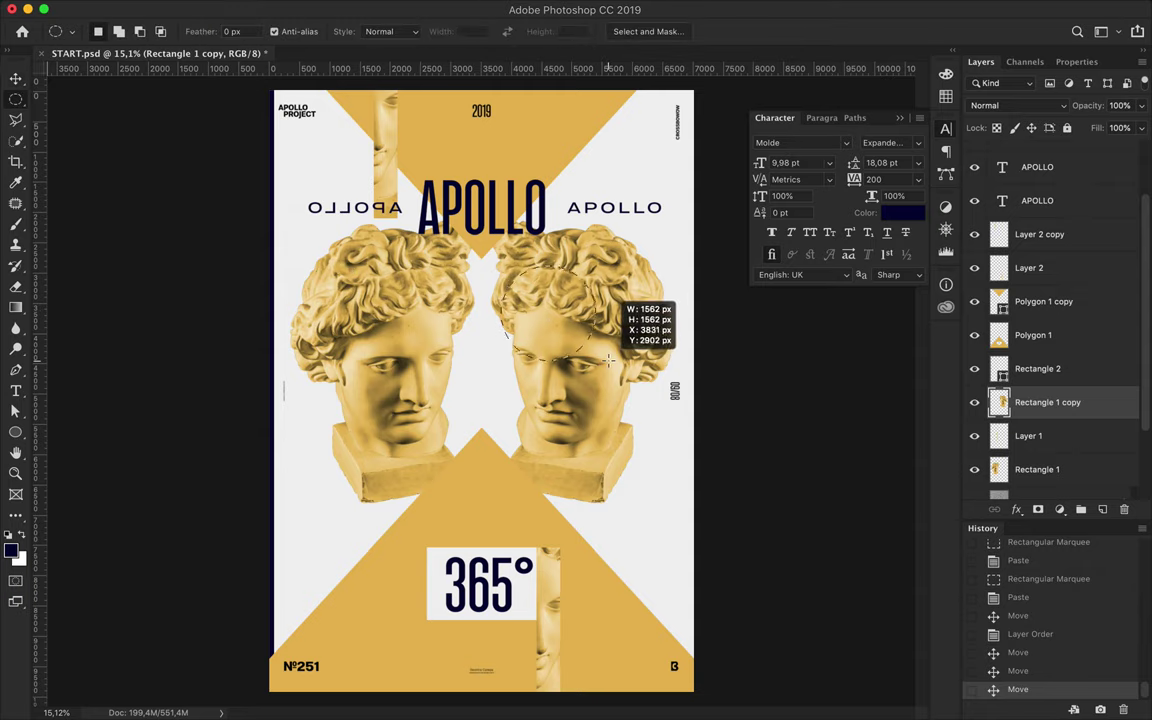
key("ctrl+c")
key("ctrl+v")
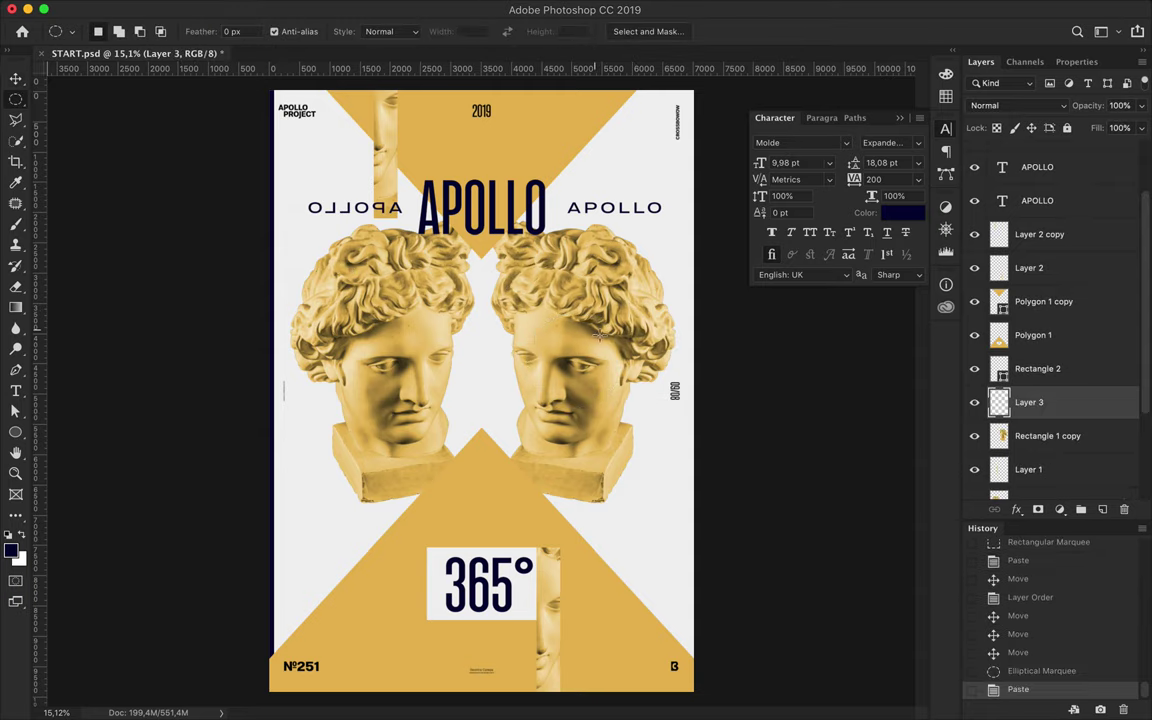
key("v")
left_click_drag(600, 380, 335, 600)
left_click_drag(1029, 402, 1050, 302)
mouse_move(320, 600)
left_mouse_down()
mouse_move(430, 620)
mouse_move(347, 578)
left_mouse_up()
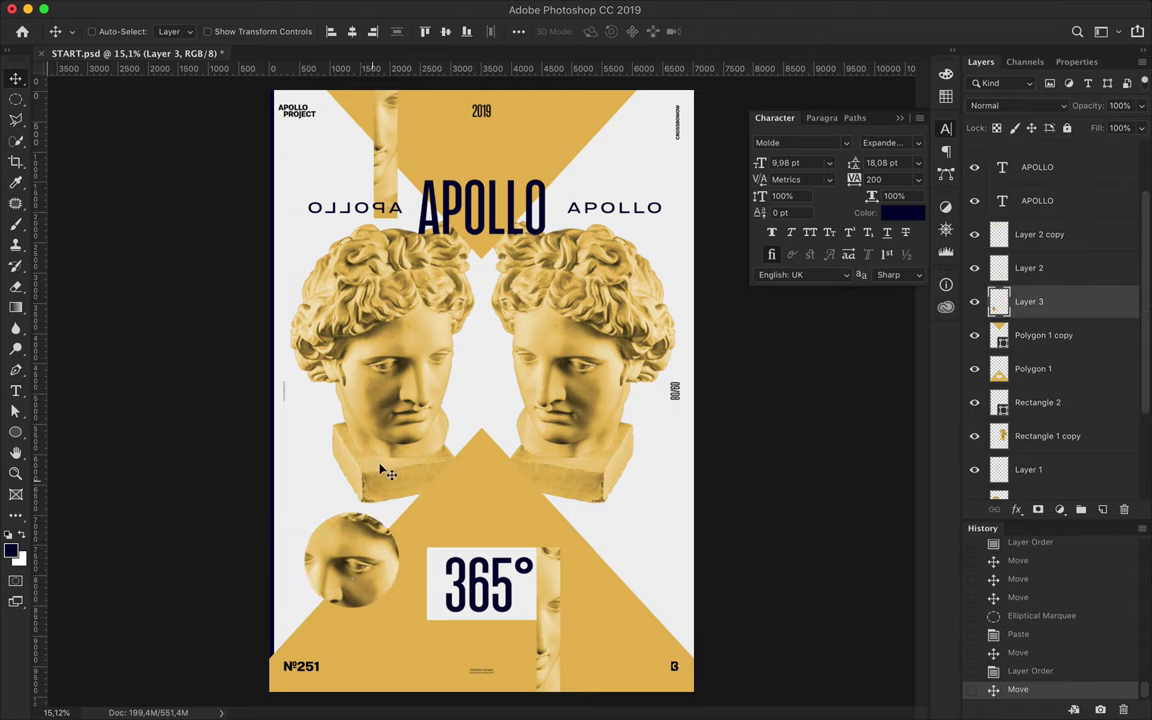
Step: Copy a small circle of the bust's face to Layer 4 and move it beneath Layer 3
key("alt+comma")
key("m")
left_click_drag(425, 405, 588, 145)
key("ctrl+c")
key("ctrl+v")
key("v")
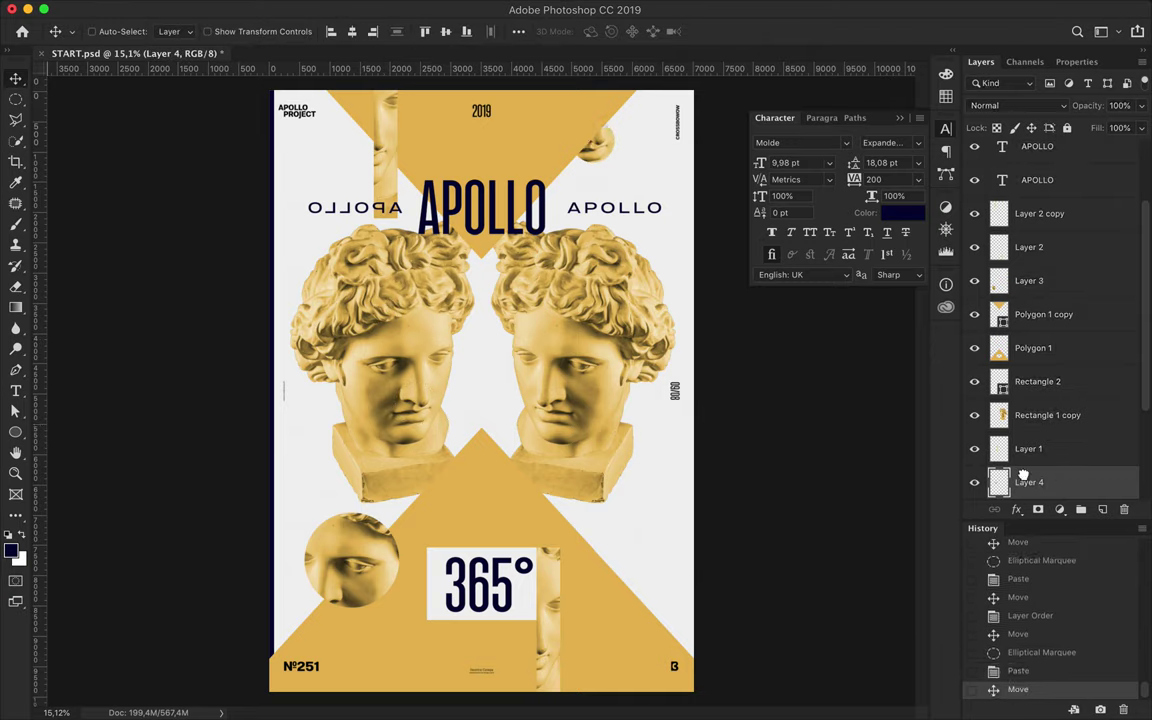
left_click_drag(1022, 474, 1019, 288)
Step: Copy a wide horizontal strip of the bust and move it beside the right bust's base
key("m")
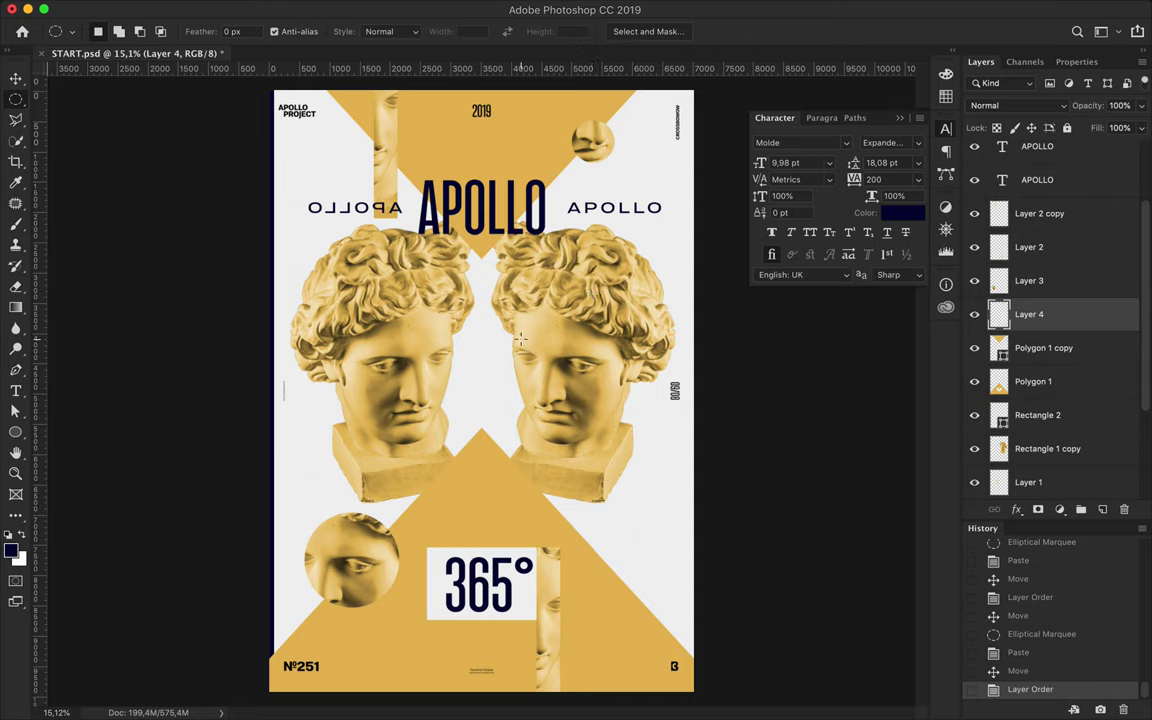
left_click_drag(652, 362, 652, 362)
key("ctrl+d")
right_click(15, 99)
left_click(100, 93)
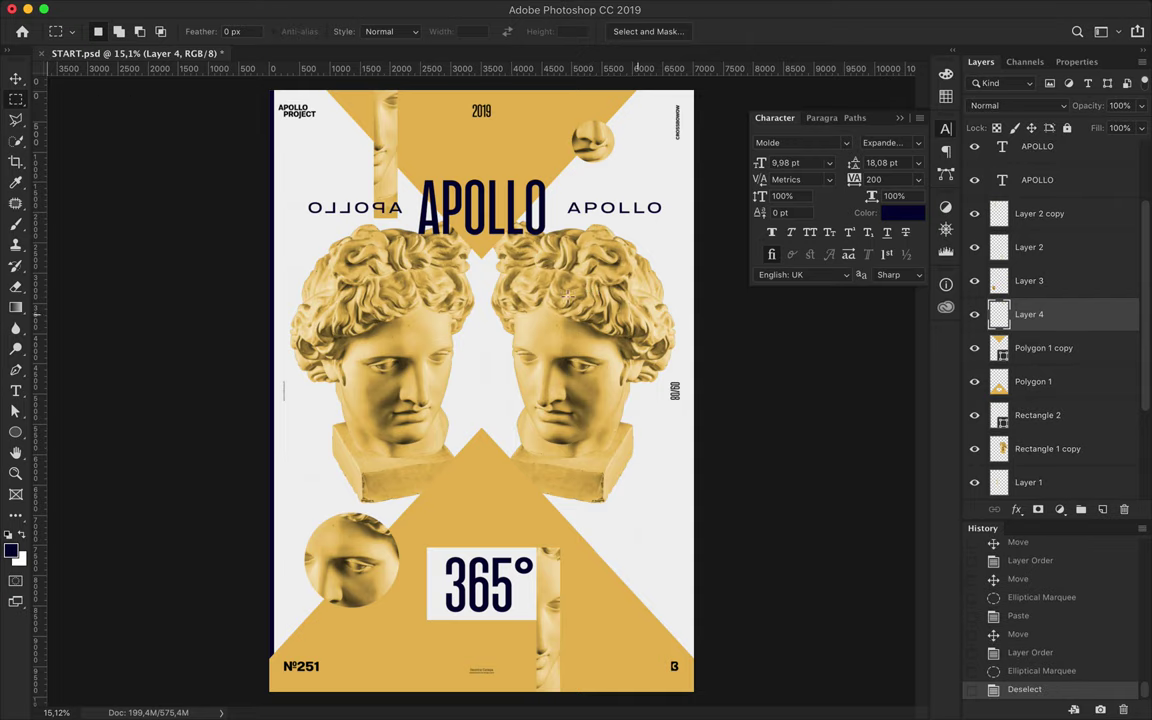
left_click_drag(679, 357, 679, 357)
left_click_drag(490, 345, 712, 362)
key("ctrl+c")
key("ctrl+v")
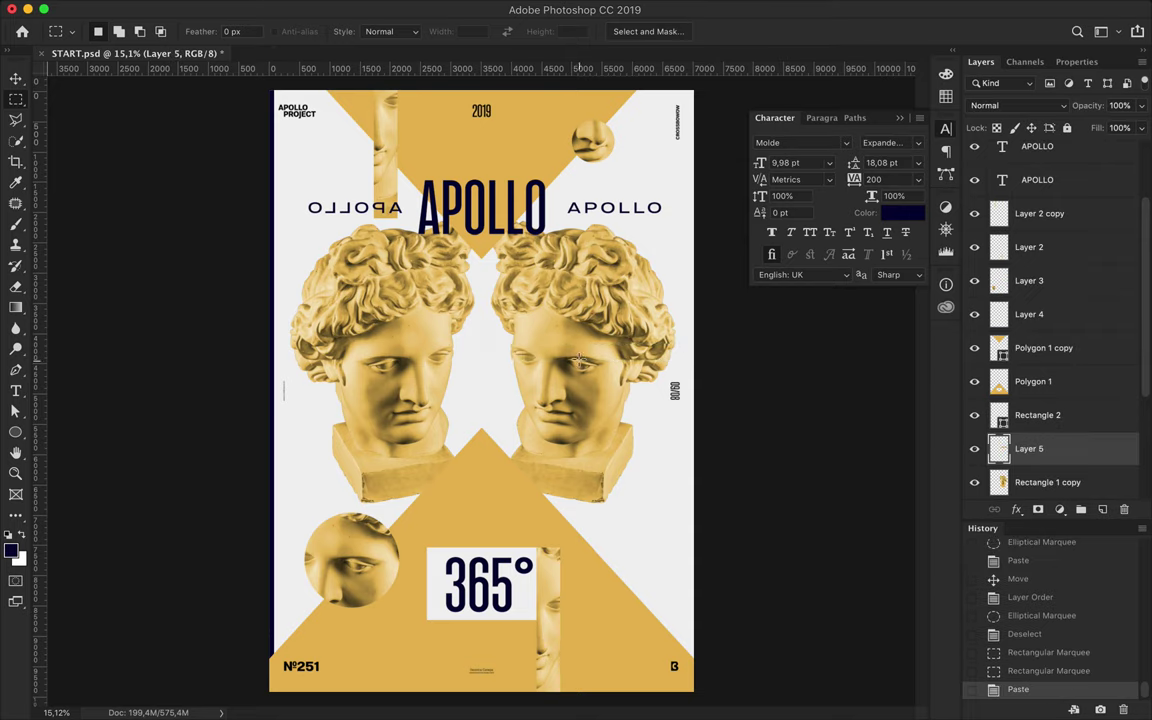
key("v")
left_click_drag(640, 350, 698, 555)
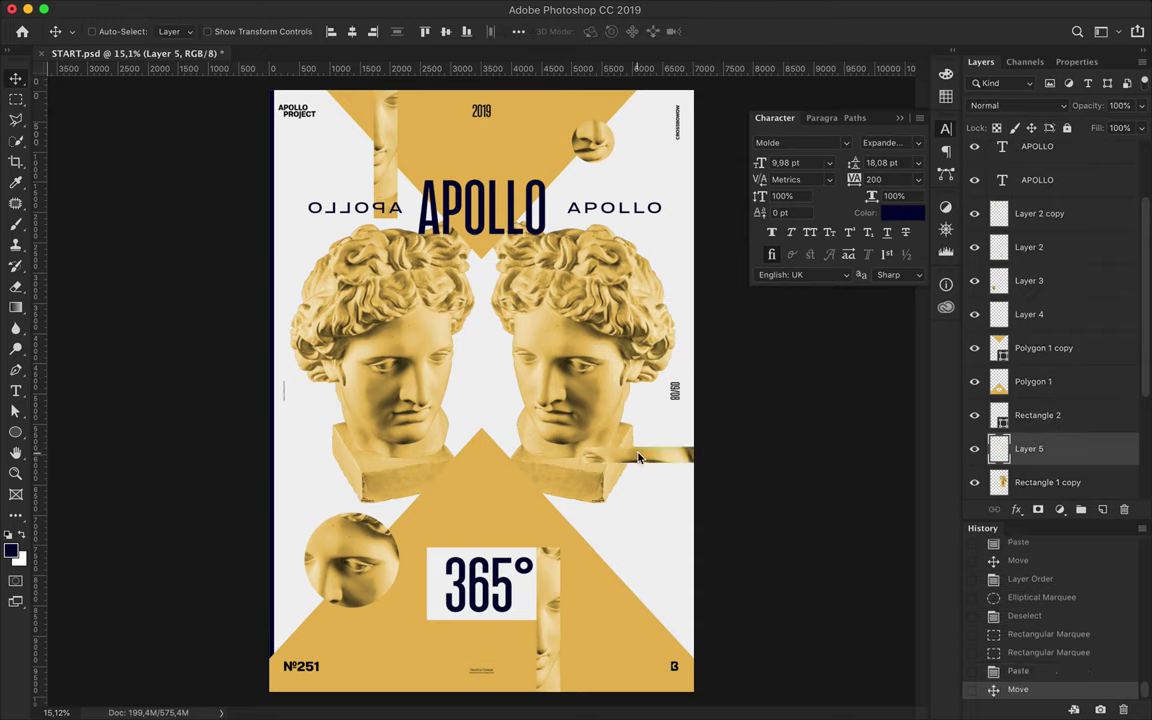
Step: Duplicate the strip across the left head rotated 165°, then delete both strip layers
left_click_drag(638, 458, 330, 318)
key("ctrl+t")
left_click_drag(240, 335, 645, 323)
key("Return")
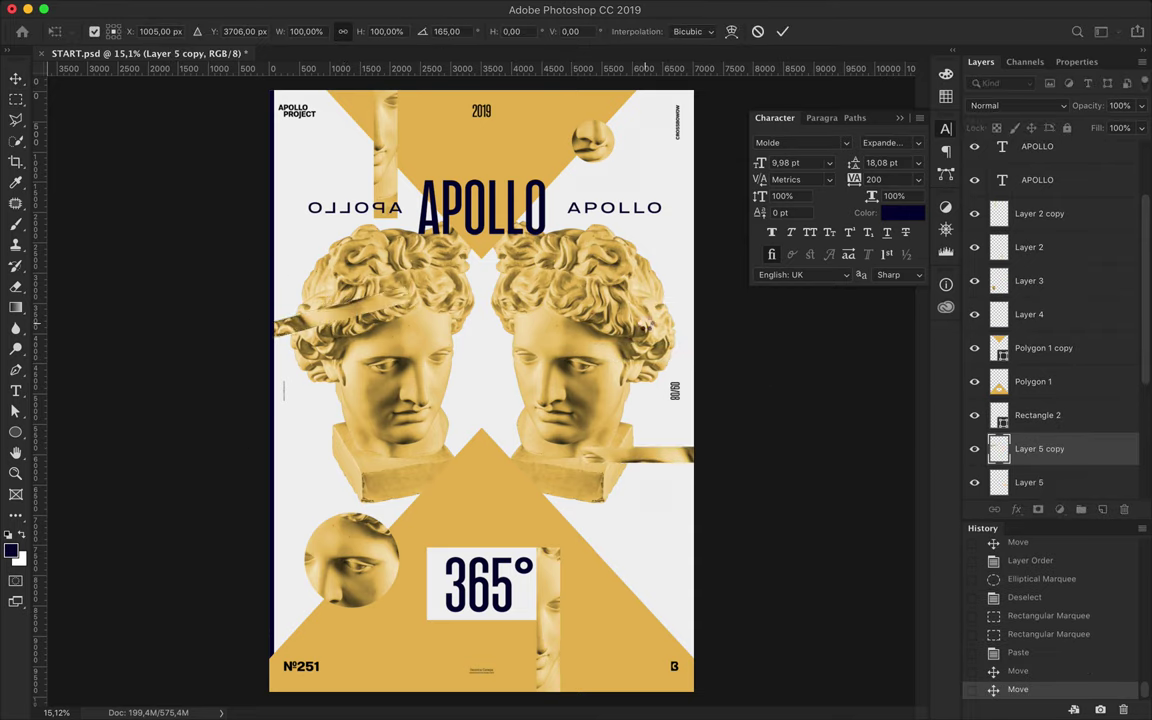
key("Delete")
key("Delete")
left_click_drag(378, 556, 359, 558)
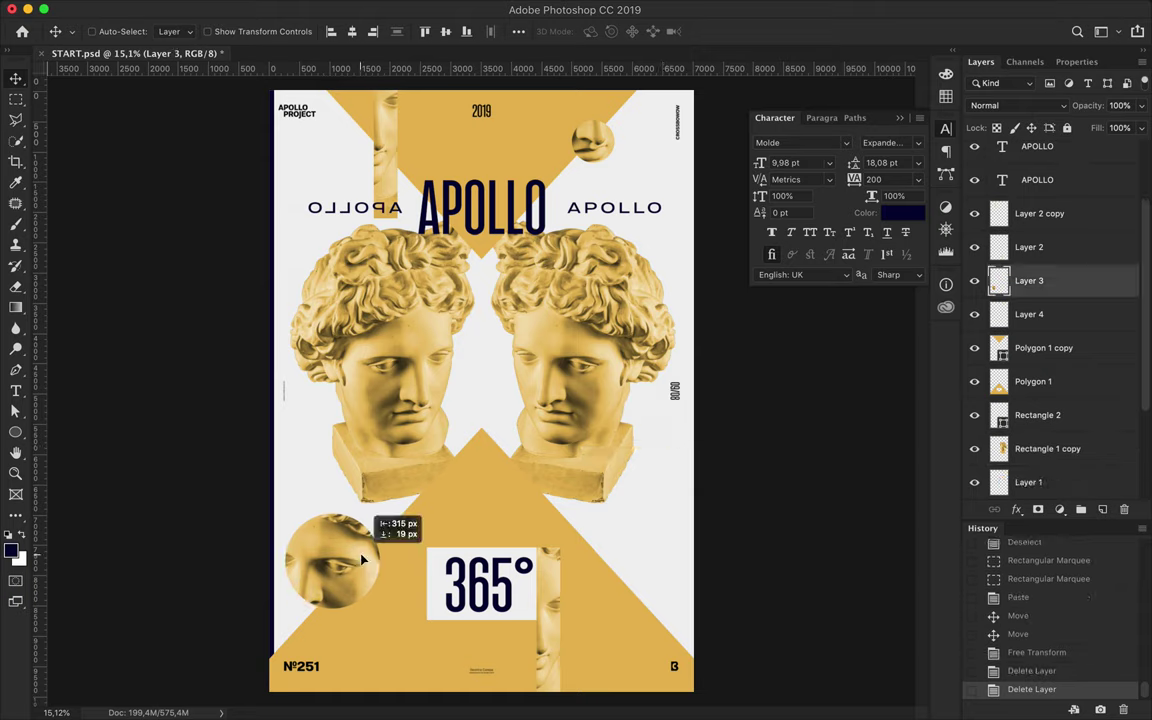
scroll(1041, 352, "down", 5)
scroll(1043, 350, "up", 8)
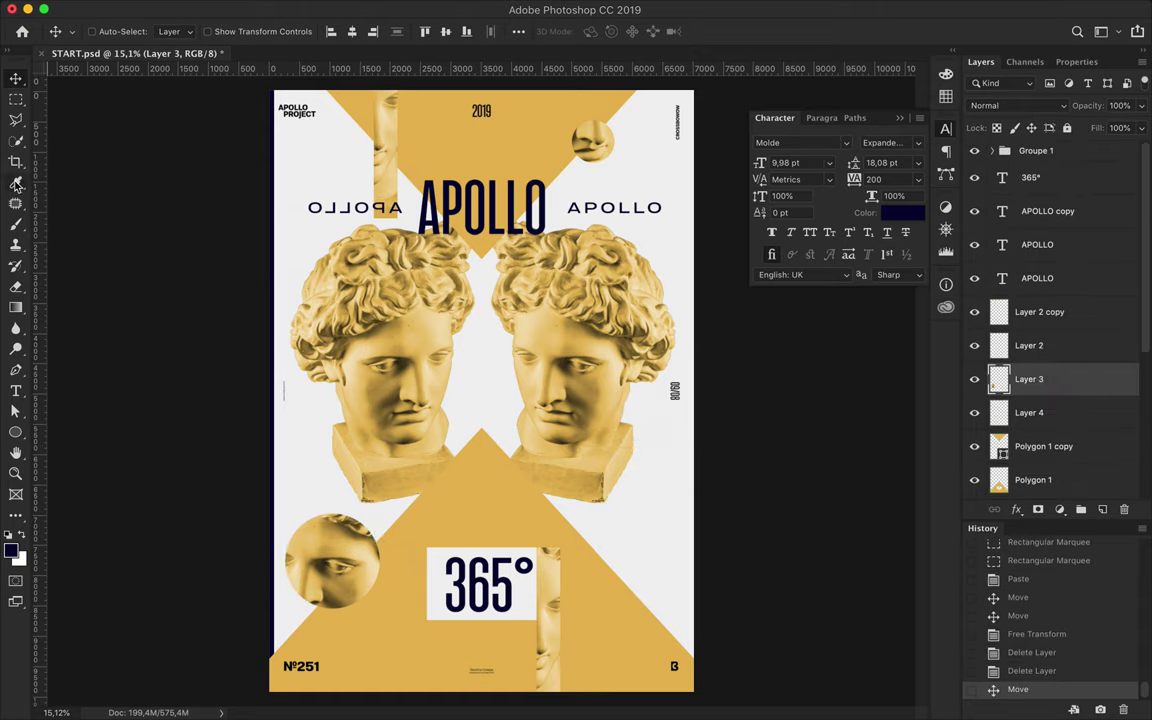
Step: Draw a navy triangle with the Polygon tool and adjust its shape
right_click(15, 432)
left_click(70, 480)
mouse_move(483, 515)
left_mouse_down()
mouse_move(512, 479)
mouse_move(483, 478)
mouse_move(470, 628)
mouse_move(494, 655)
left_mouse_up()
key("v")
key("ctrl+t")
key("Return")
key("ctrl+t")
key("Return")
Step: Flip the triangle below 365° downward and add a resized copy at the top centre
key("ctrl+t")
key("Return")
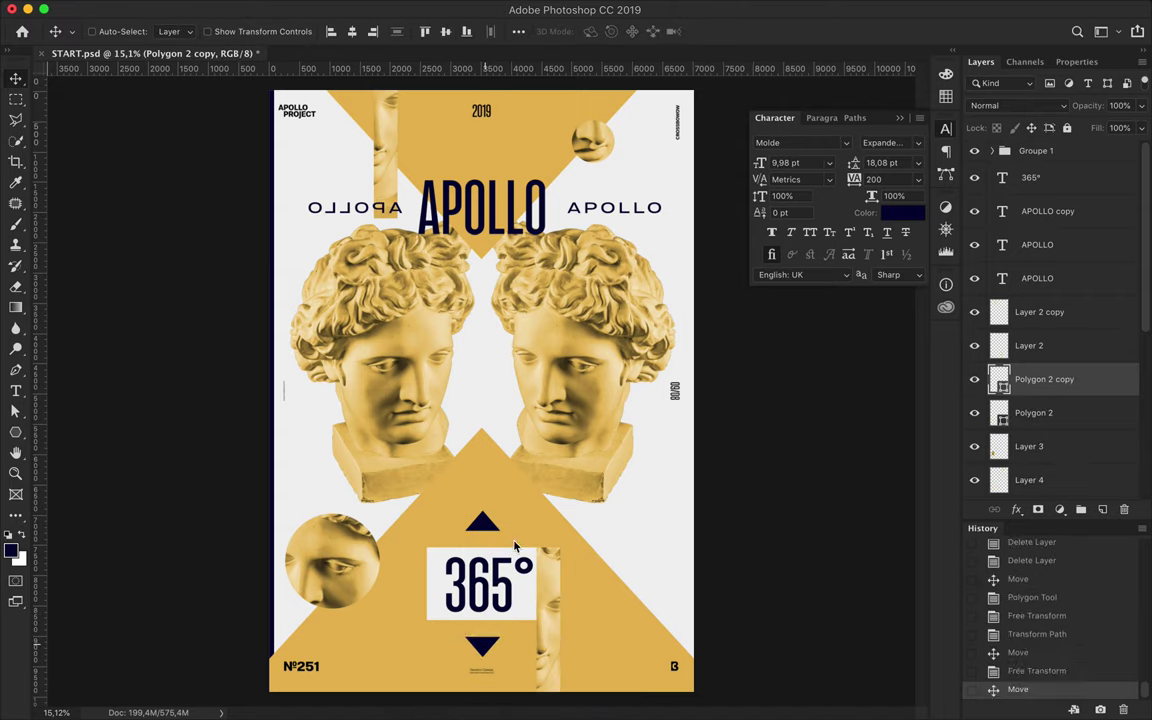
left_click_drag(483, 525, 483, 163)
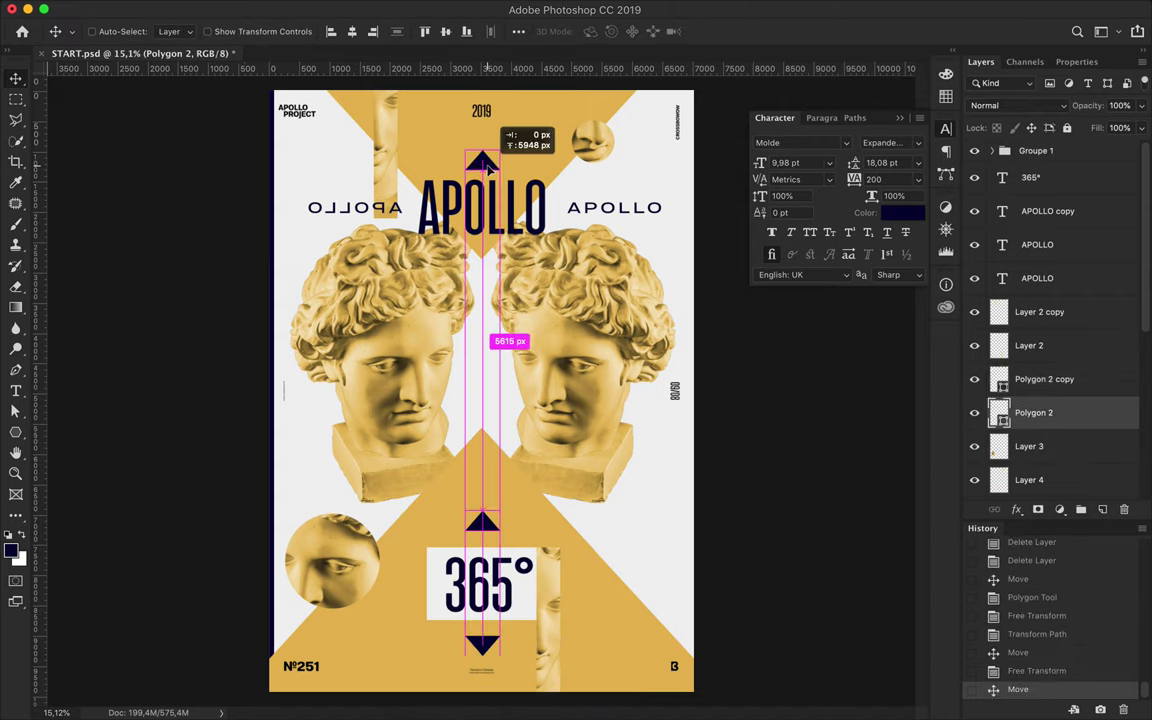
key("ctrl+t")
left_click_drag(482, 150, 482, 165)
key("Return")
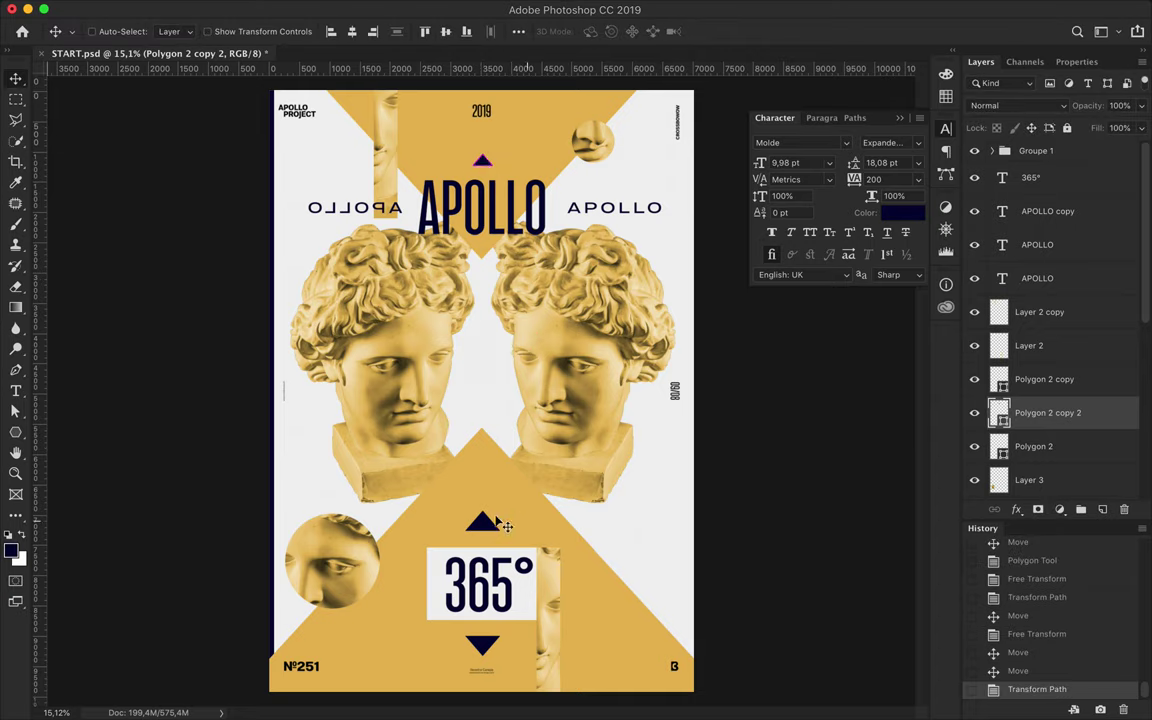
Step: Flip the small triangle near the 365° box to point upward
left_click(503, 525, "ctrl")
key("ctrl+t")
key("Return")
key("ctrl+t")
left_click_drag(482, 522, 482, 518)
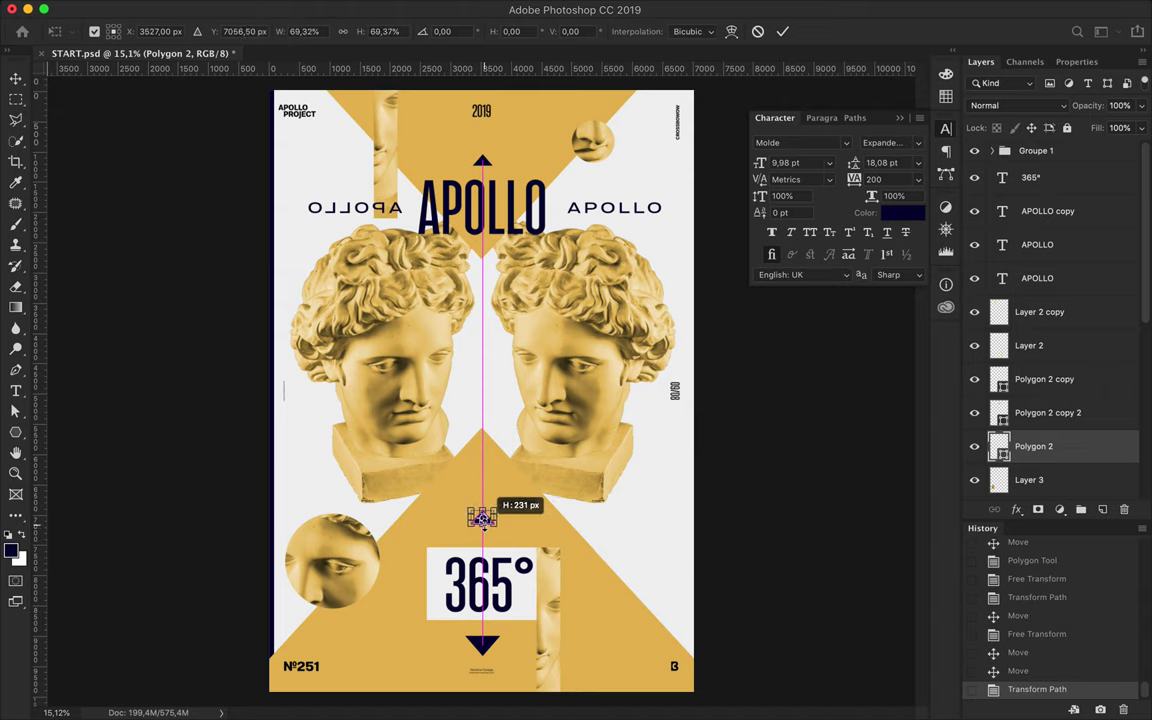
key("Return")
Step: Replace the bottom triangle with a copy of the upward triangle below the 365° box
left_click(483, 648, "ctrl")
key("ctrl+t")
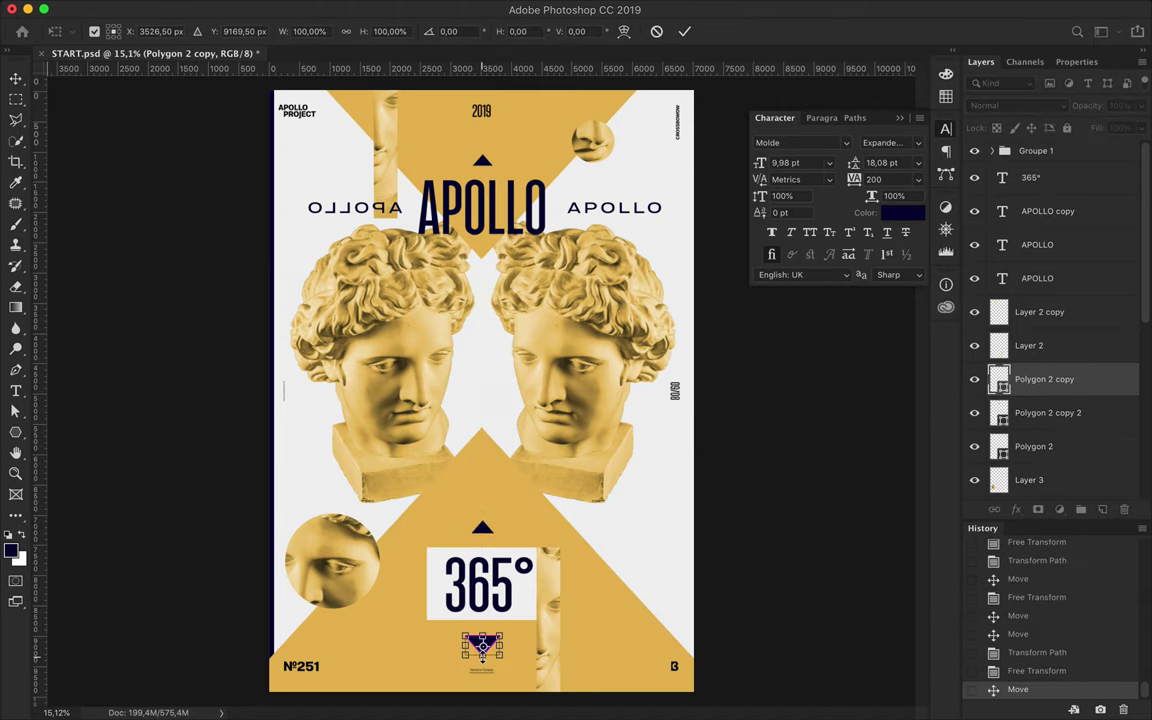
key("Escape")
key("Delete")
left_click_drag(483, 535, 483, 644)
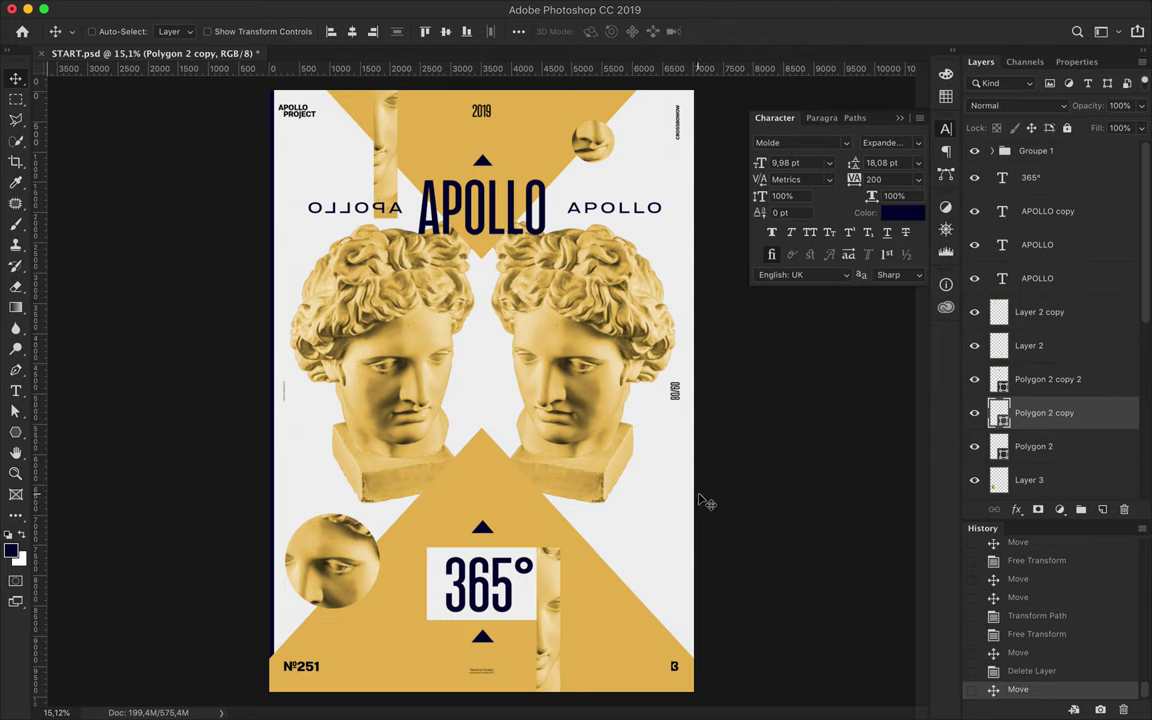
Step: Draw two navy circles: a small one near the top left and a larger one right of 365°
right_click(15, 432)
left_click(60, 414)
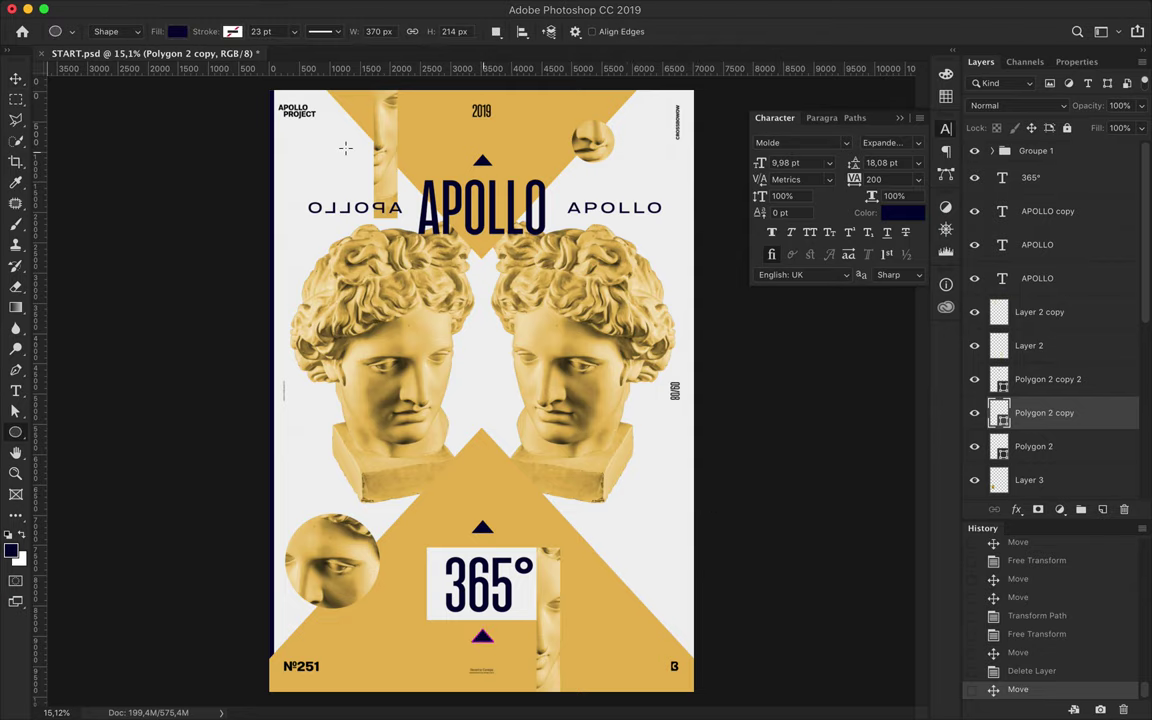
mouse_move(317, 113)
left_mouse_down()
mouse_move(361, 155)
mouse_move(348, 144)
left_mouse_up()
mouse_move(632, 538)
left_mouse_down()
mouse_move(653, 560)
mouse_move(636, 590)
left_mouse_up()
key("v")
key("m")
Step: Draw two thin vertical navy bars, one on the lower left and one beside APOLLO at top
right_click(15, 432)
left_click(60, 382)
left_click_drag(386, 446, 392, 703)
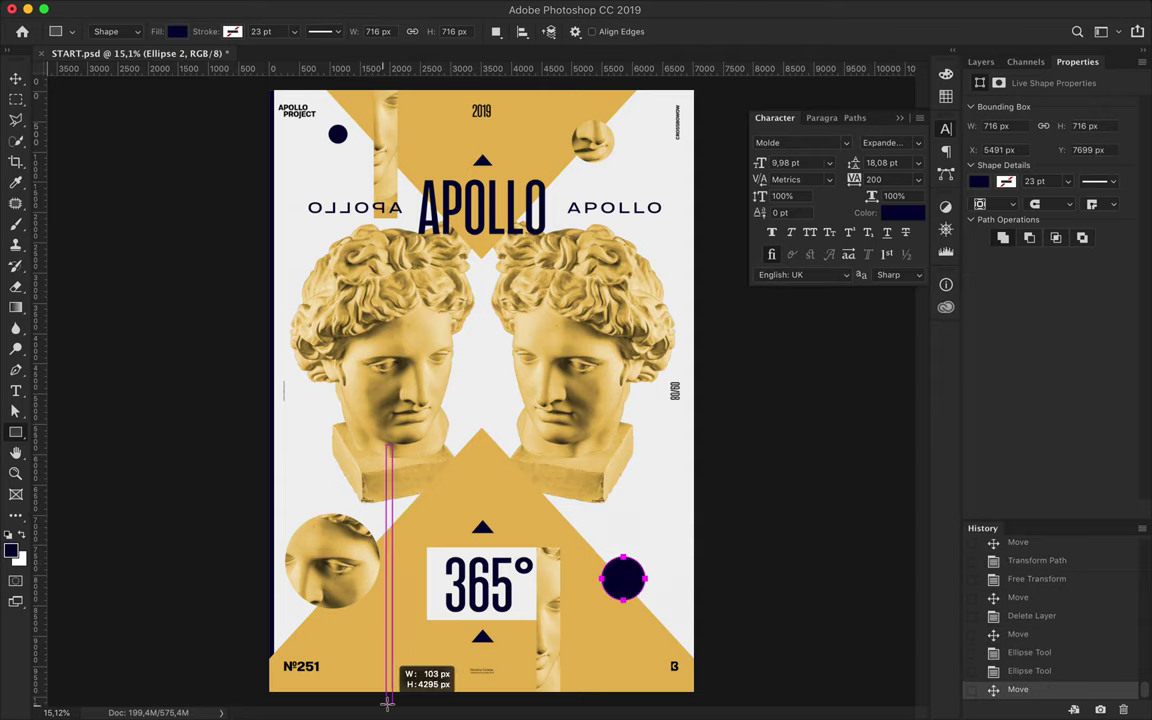
left_click_drag(555, 84, 563, 312)
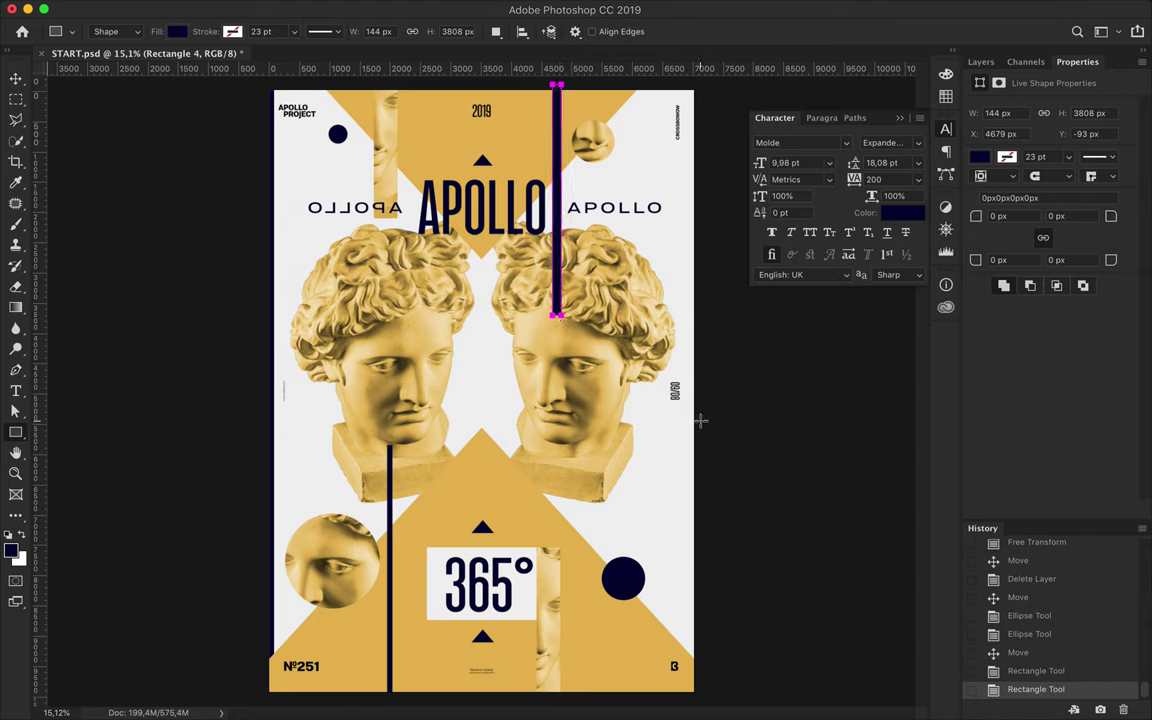
key("v")
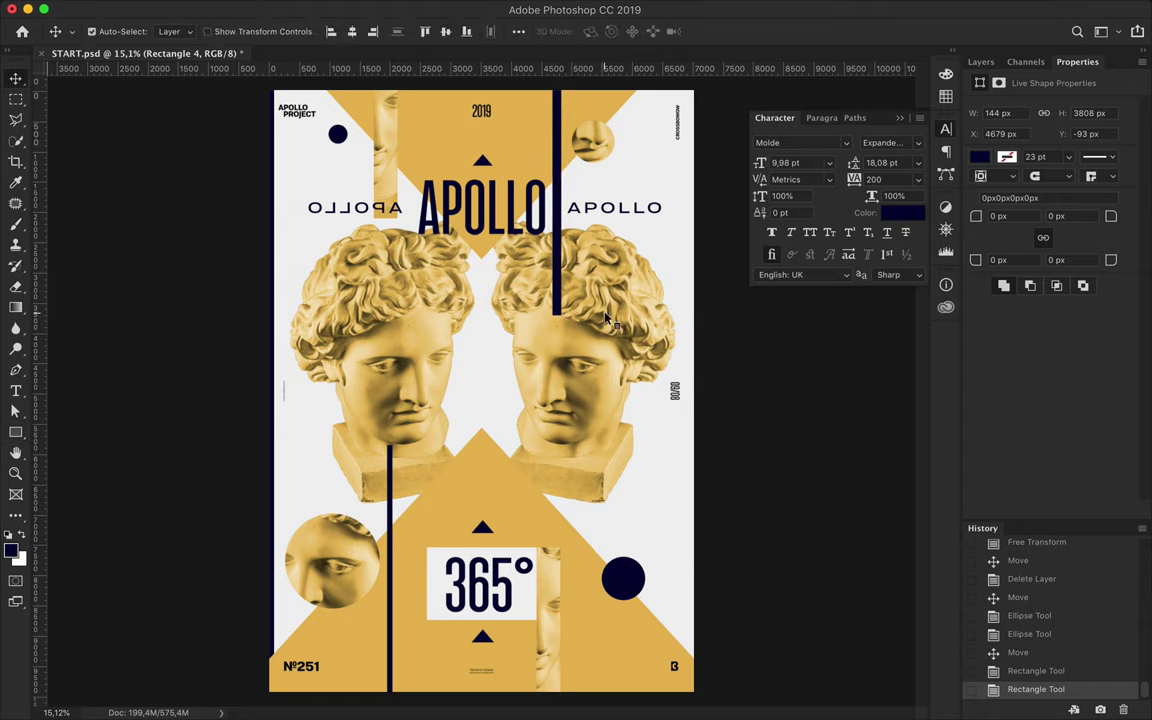
left_click(981, 62)
scroll(1050, 300, "down", 5)
Step: Move the Rectangle 3 layer below Polygon 1 in the layer stack
left_click_drag(998, 222, 1037, 172)
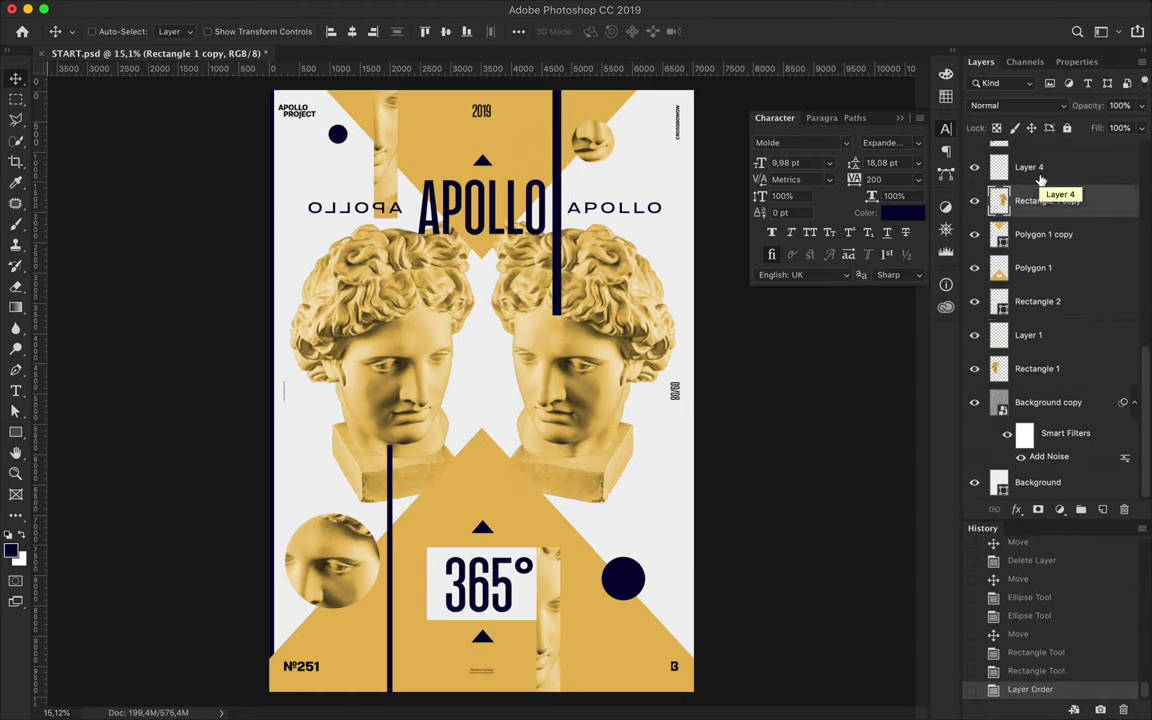
scroll(1050, 300, "up", 1)
scroll(1050, 300, "up", 4)
left_click_drag(1080, 428, 1088, 440)
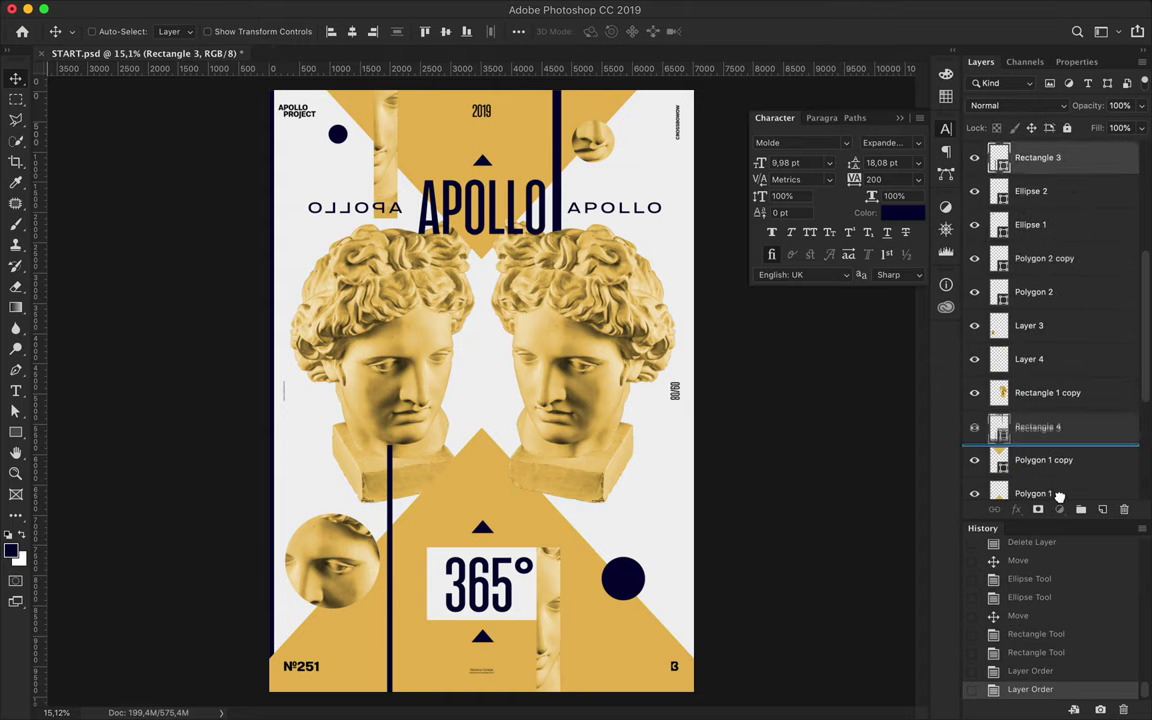
left_click_drag(1037, 157, 1037, 430)
Step: Stretch the left navy bar up over the bust, raise the large circle, and save START.psd
key("ctrl+t")
mouse_move(390, 447)
left_mouse_down()
mouse_move(386, 342)
mouse_move(393, 395)
left_mouse_up()
key("Return")
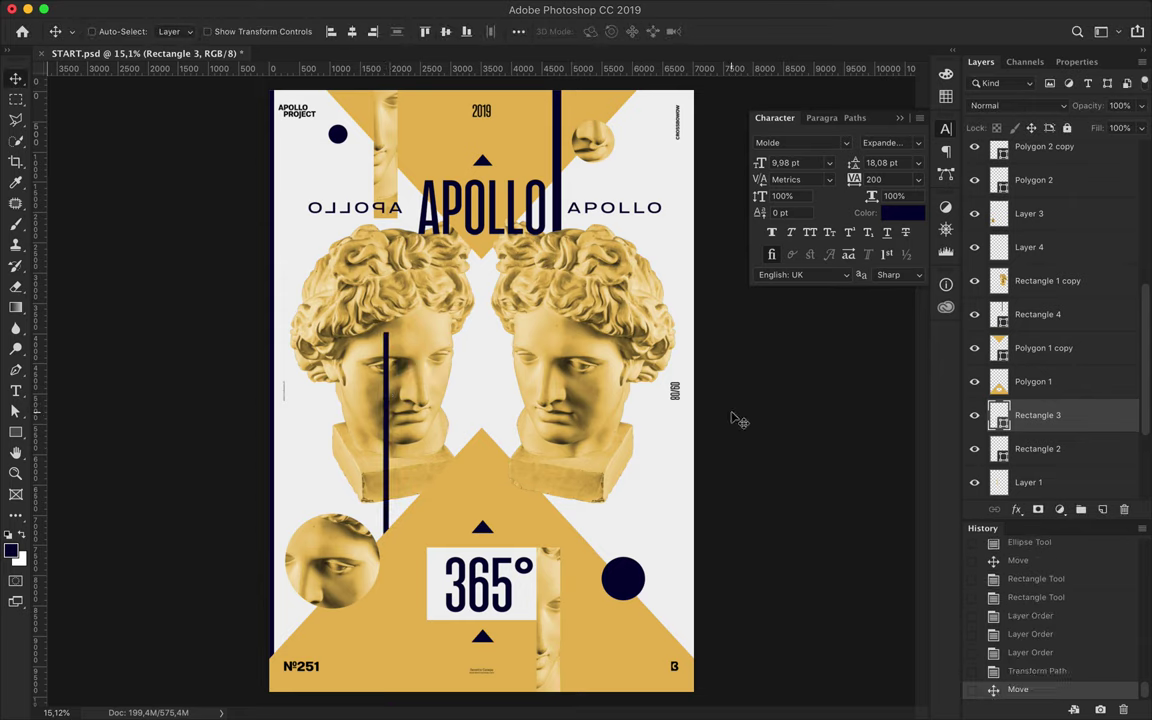
left_click_drag(630, 582, 622, 474)
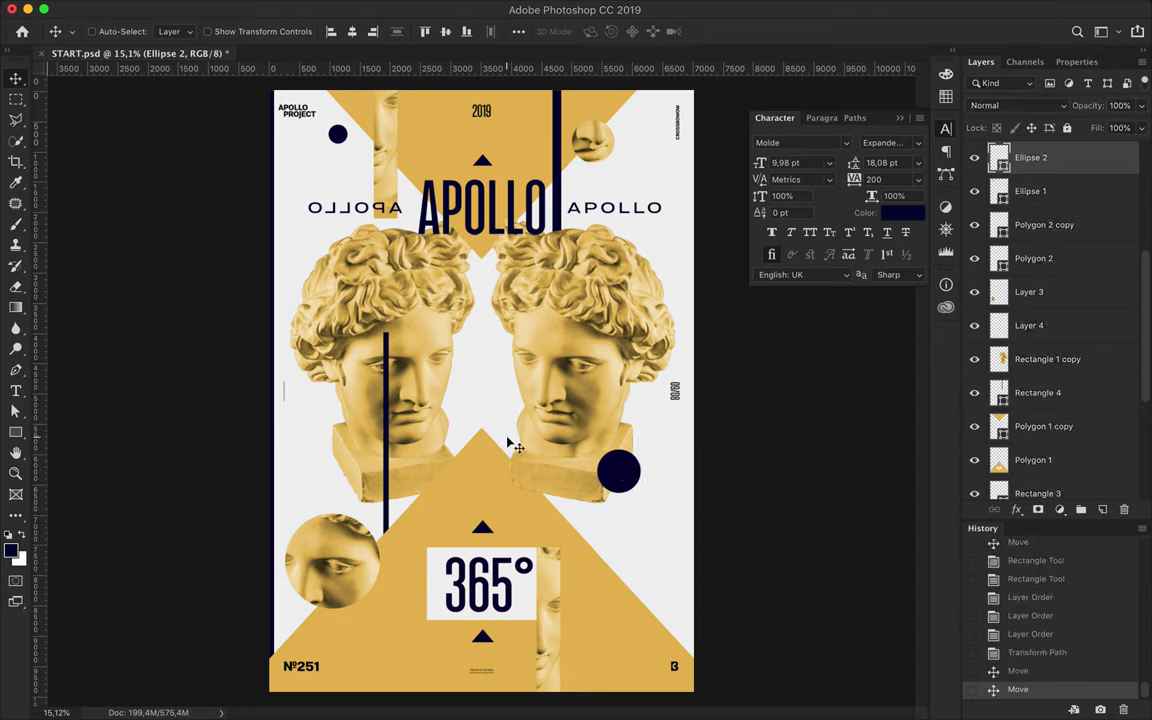
key("ctrl+s")
Step: Cut two thin vertical strips out of the lower triangle (Polygon 1)
key("m")
left_click(600, 527, "ctrl")
left_click_drag(600, 530, 604, 673)
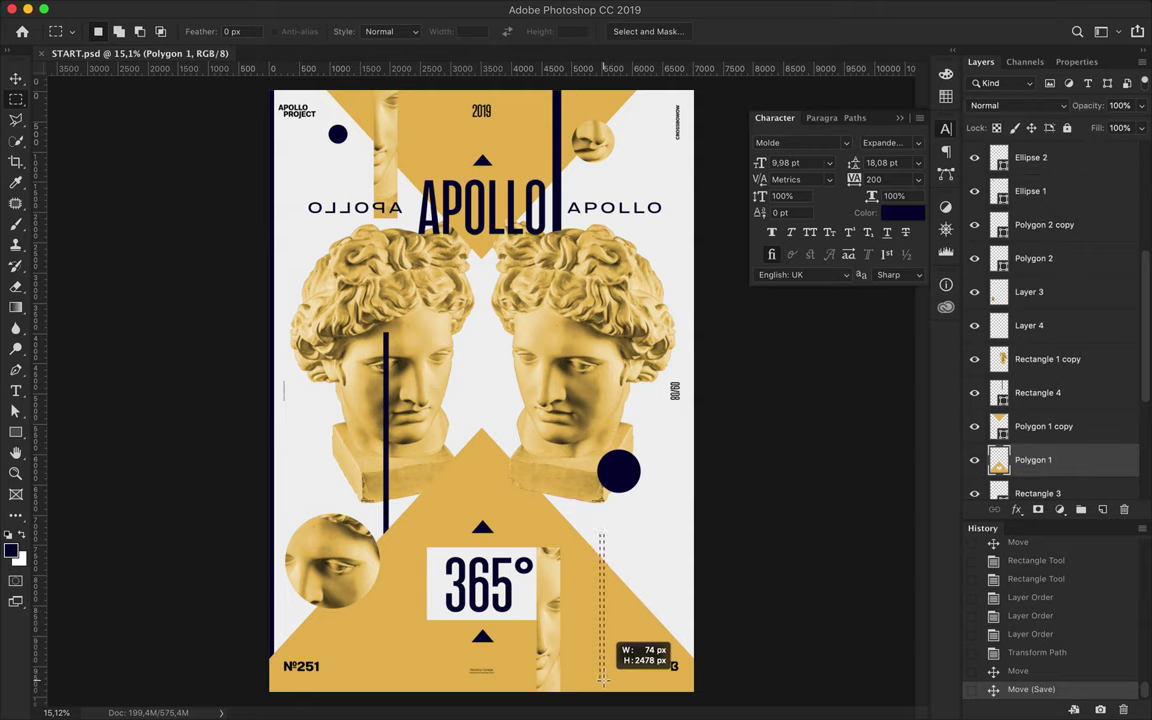
key("Delete")
left_click_drag(435, 447, 460, 517)
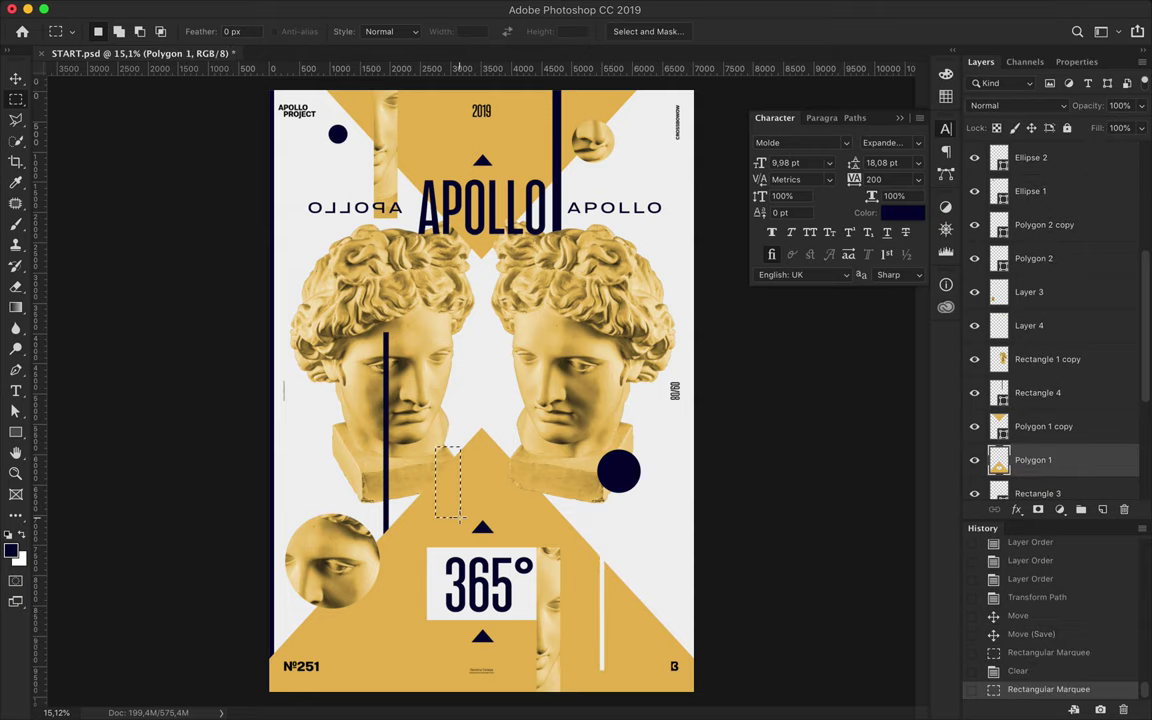
key("Delete")
Step: Rasterize Polygon 1 copy and cut three thin strips from the upper triangle near APOLLO
left_click(1040, 426)
left_click_drag(405, 104, 413, 200)
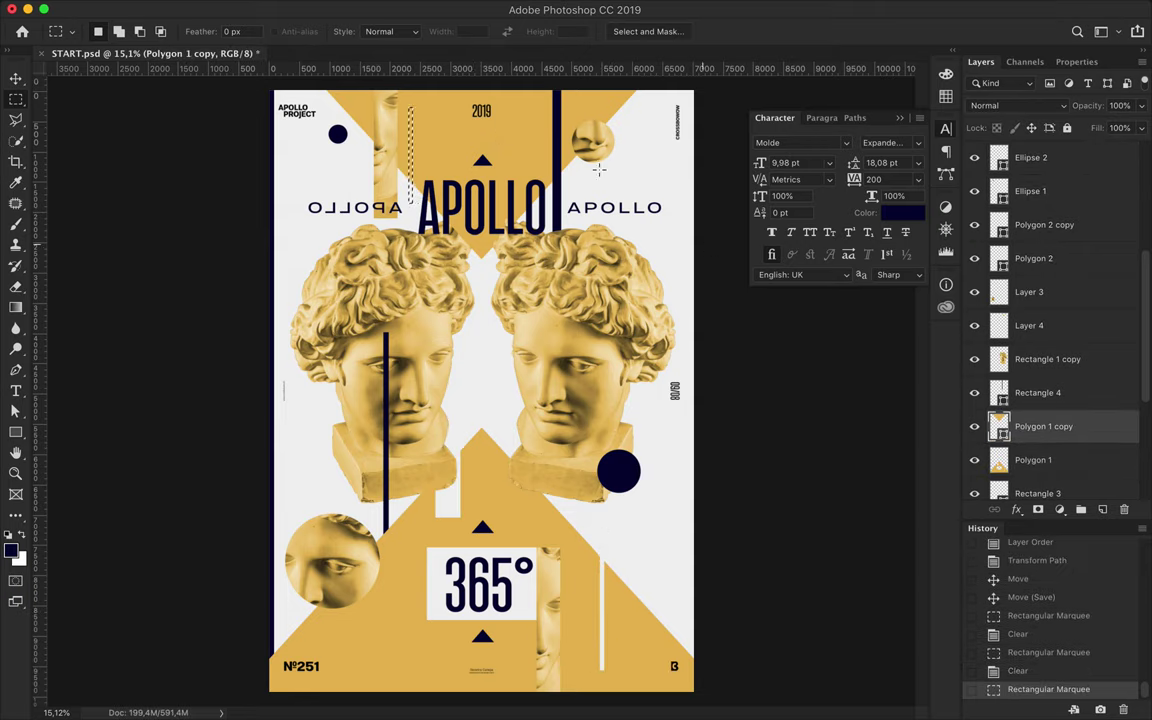
right_click(1089, 403)
left_click(942, 262)
key("Delete")
left_click_drag(525, 122, 546, 224)
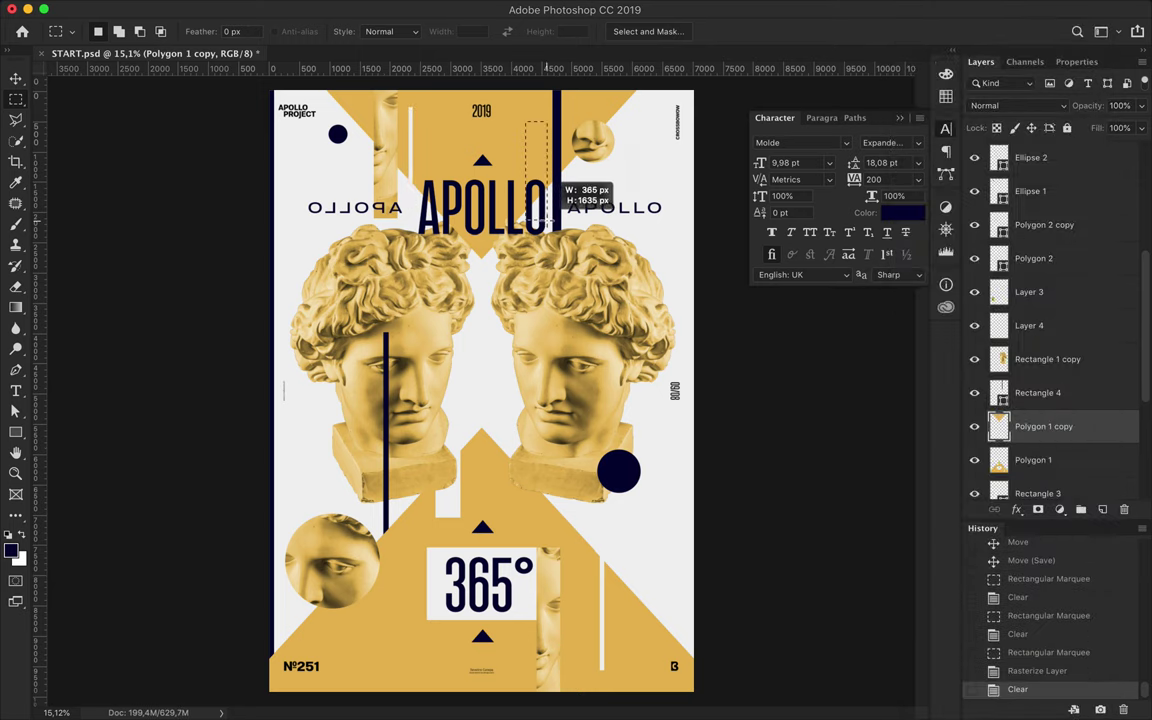
key("Delete")
key("ctrl+d")
left_click_drag(471, 106, 491, 258)
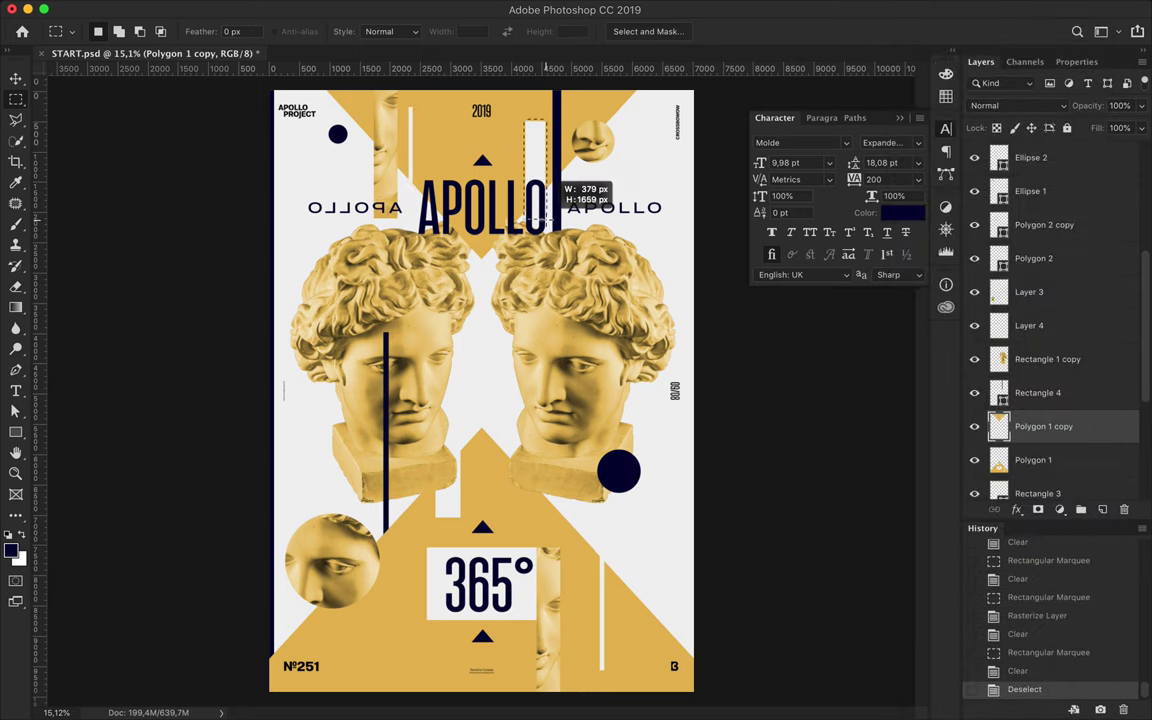
key("Delete")
key("ctrl+d")
Step: Cut a thin strip left of the 365° box through both triangle layers
left_click_drag(395, 518, 401, 648)
key("Delete")
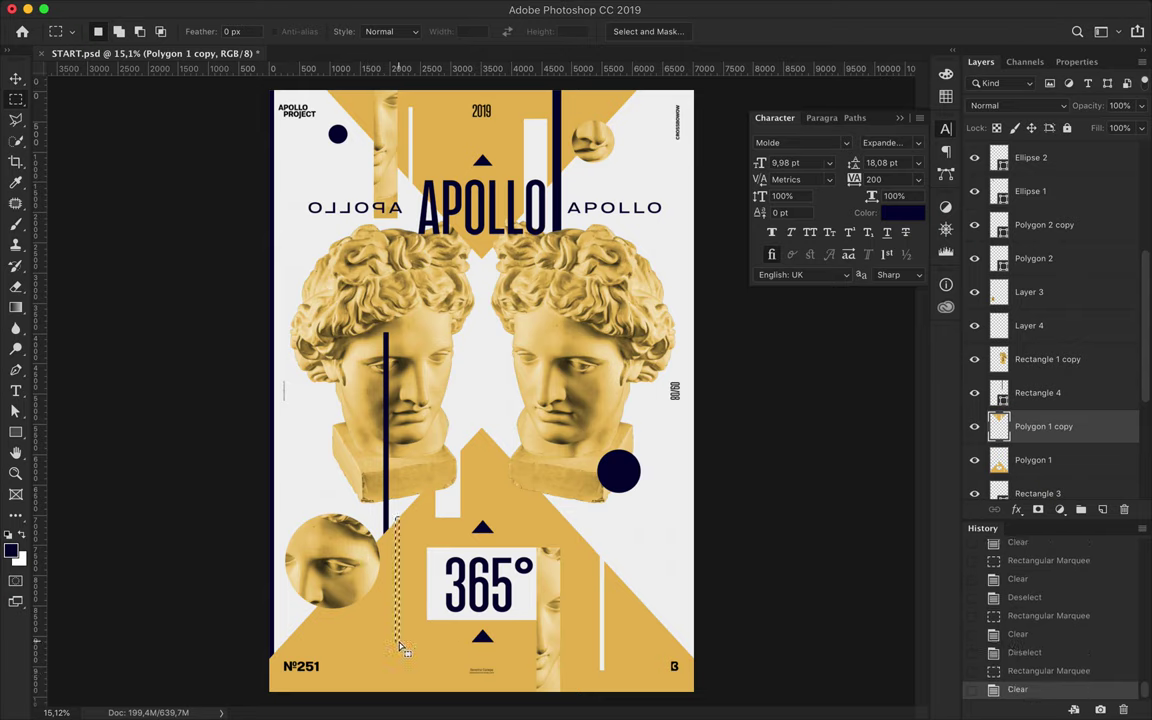
key("alt+bracketleft")
key("Delete")
key("ctrl+d")
Step: Draw a thin navy vertical bar at the lower right
key("v")
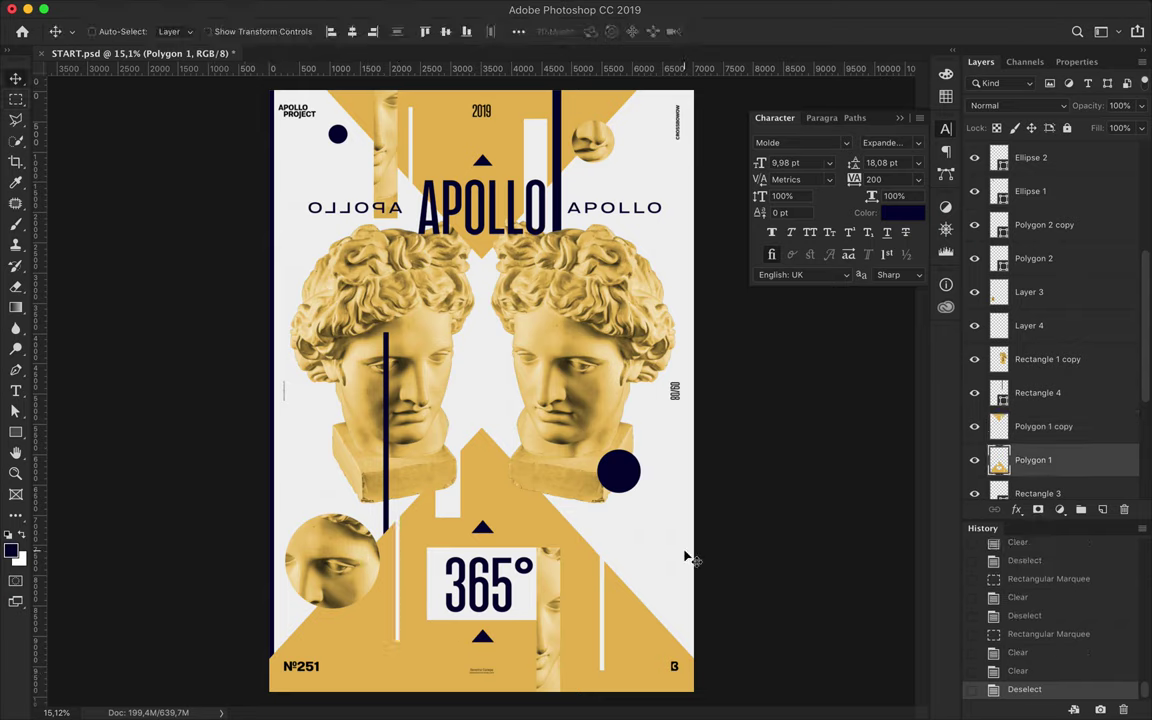
key("u")
left_click_drag(636, 517, 647, 670)
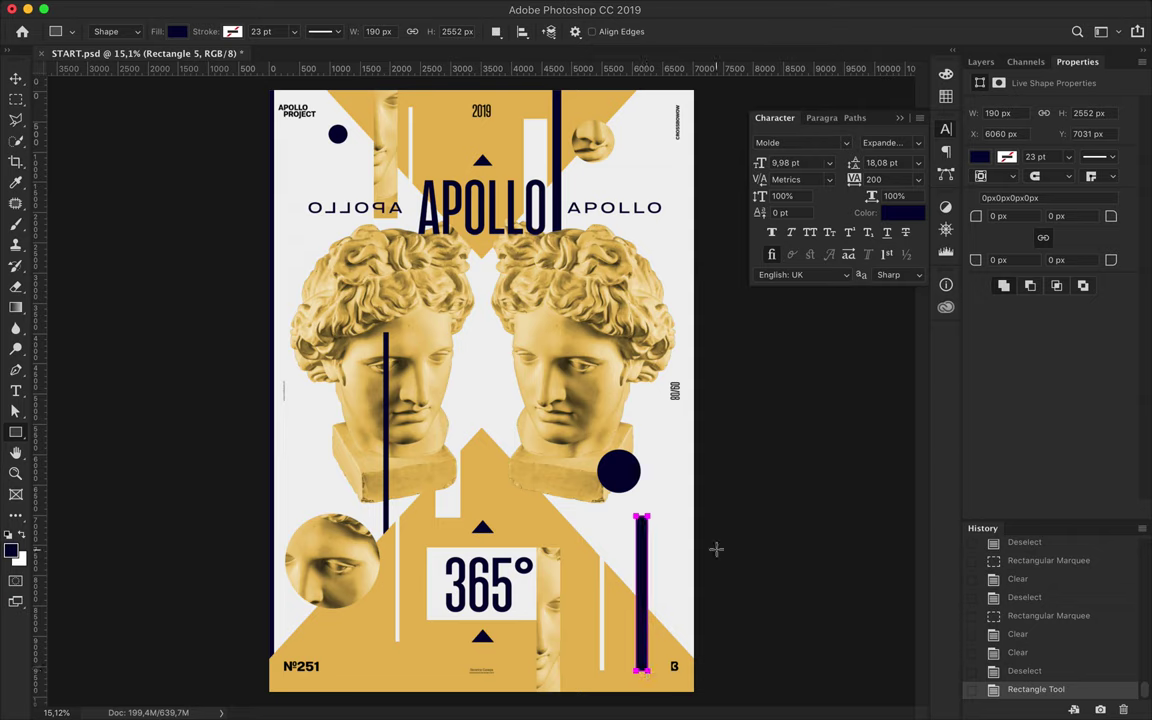
Step: Send the new lower-right navy bar behind the lower triangle
left_click(980, 62)
key("ctrl+bracketleft")
key("m")
Step: Add a wide navy bar beside the left bust base and a short bar near the top-left
key("u")
left_click_drag(308, 437, 334, 640)
key("v")
left_click_drag(320, 500, 342, 500)
key("m")
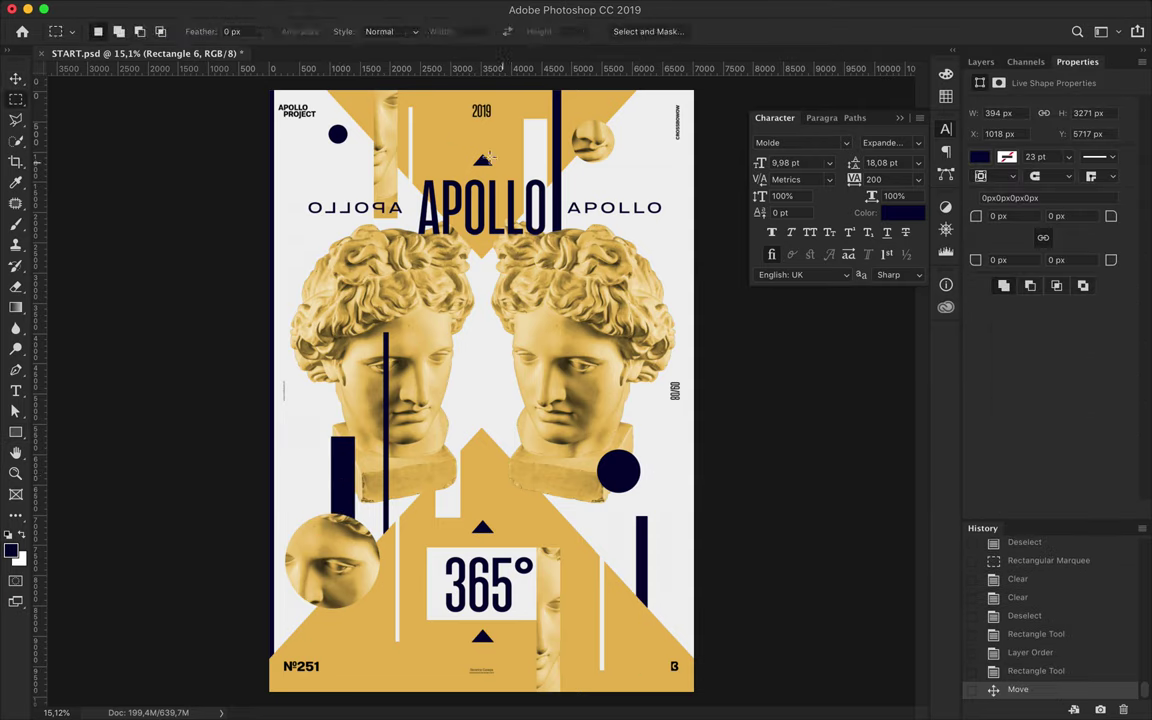
key("u")
left_click_drag(354, 120, 364, 172)
Step: Transform the wide left bar to make it narrower and longer
key("v")
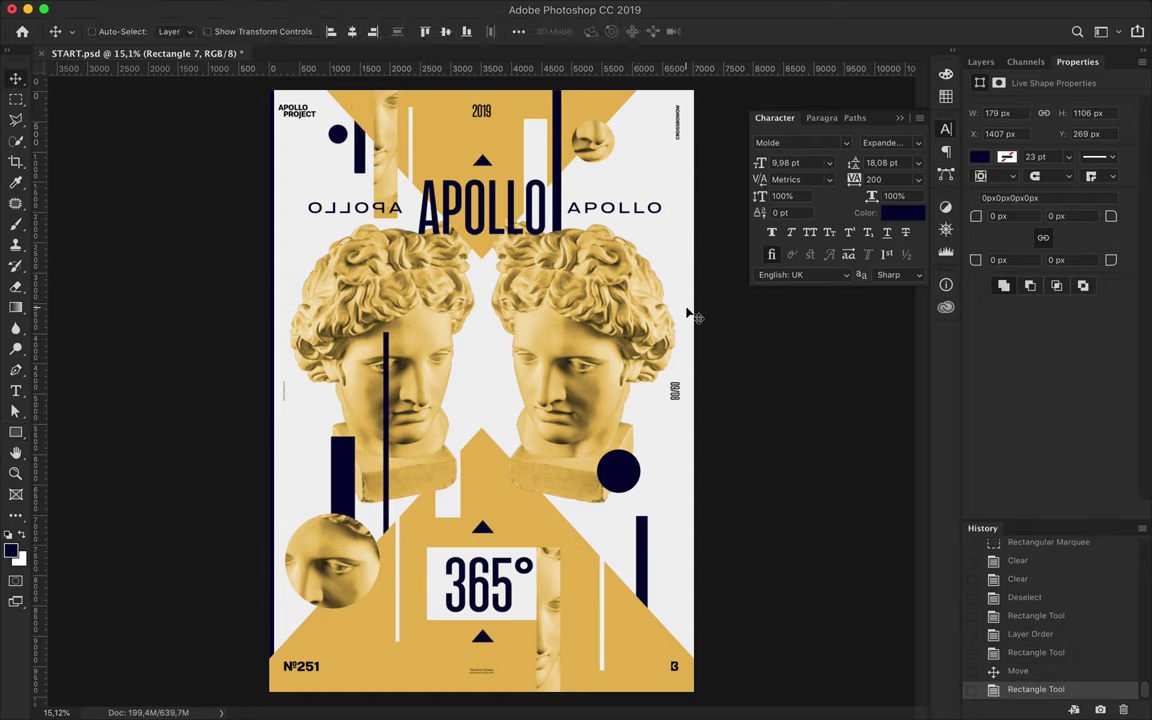
left_click(348, 440, "ctrl")
key("ctrl+t")
left_click_drag(332, 468, 343, 468)
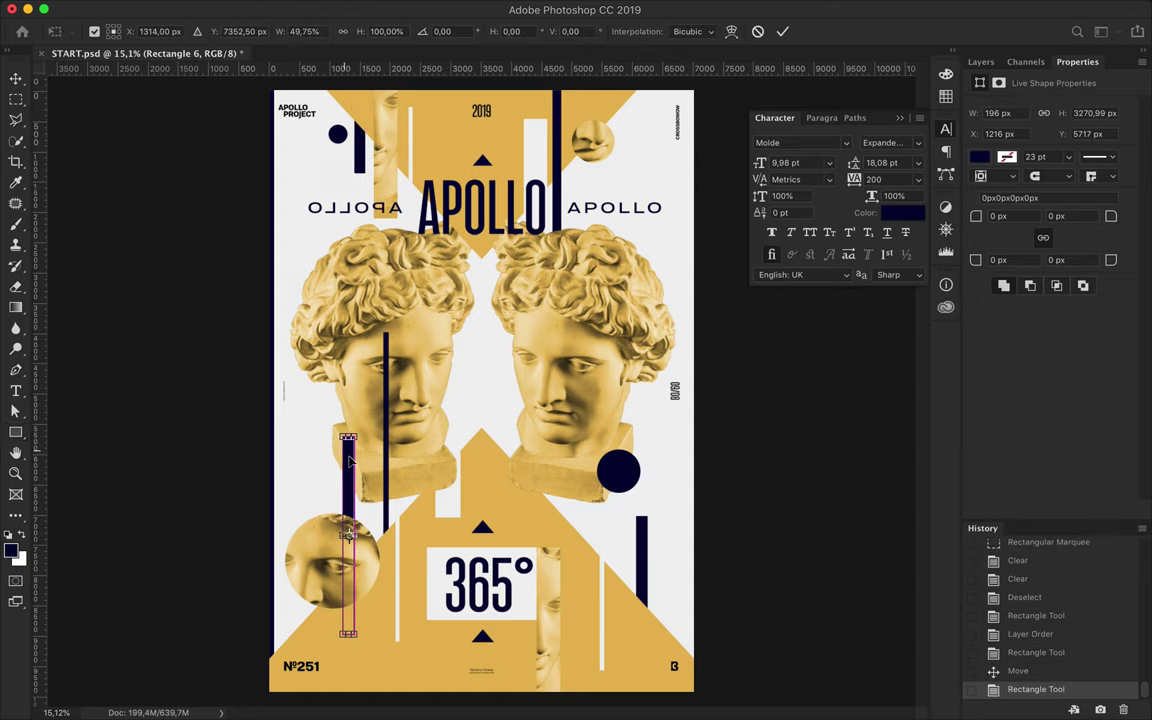
key("Return")
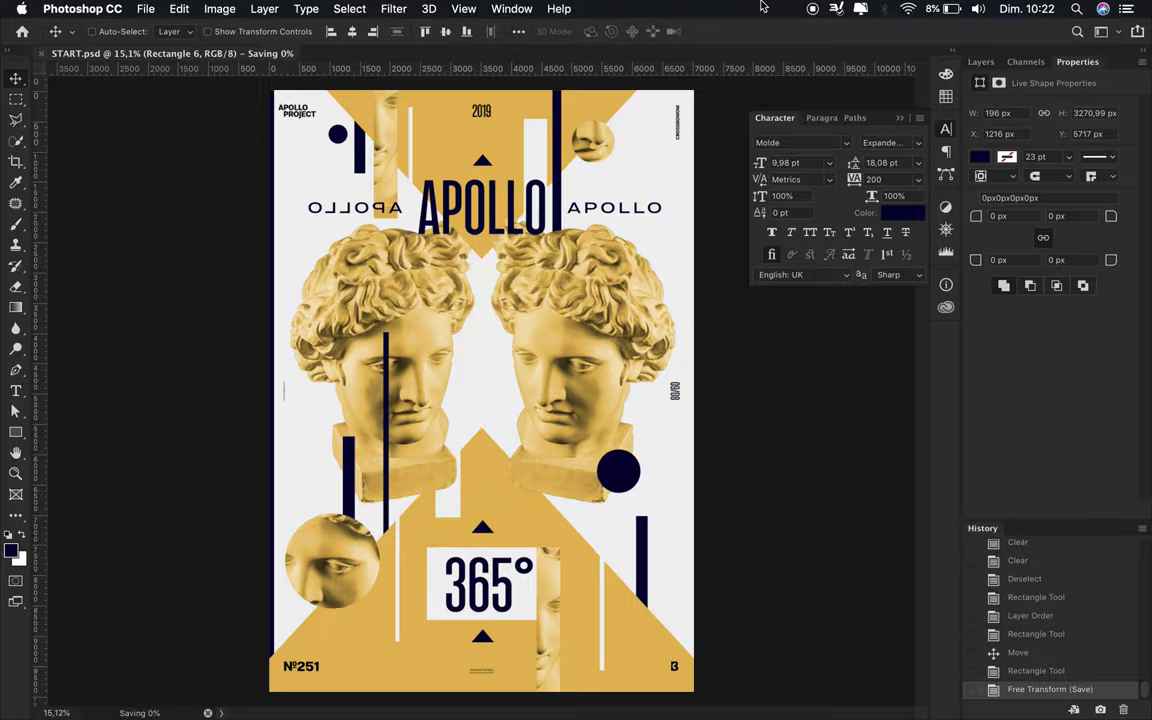